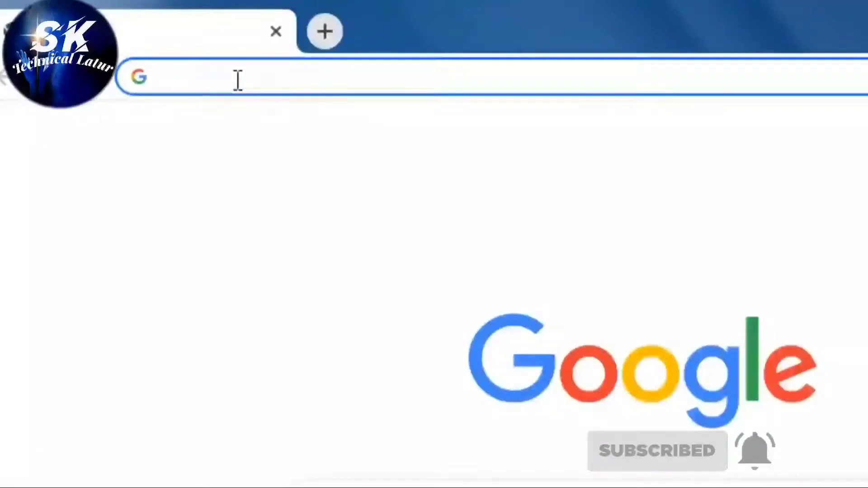
Search the web for "epson l3110 driver"
click(238, 81)
text(e)
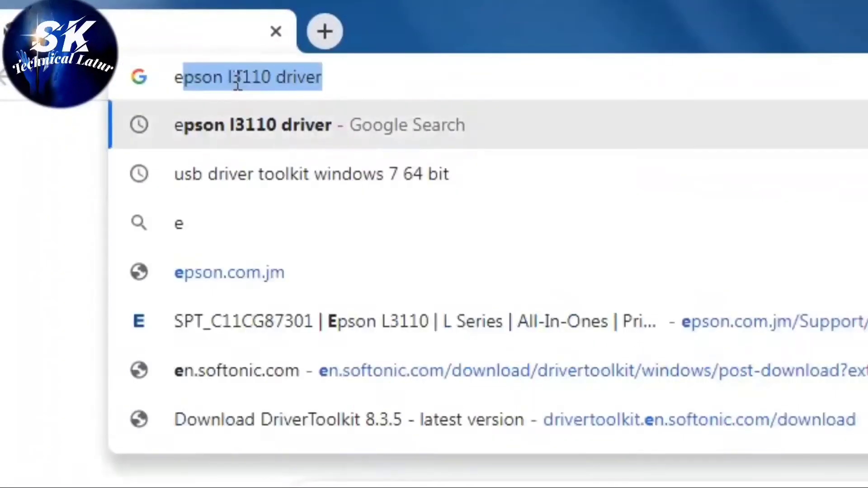
text(pson)
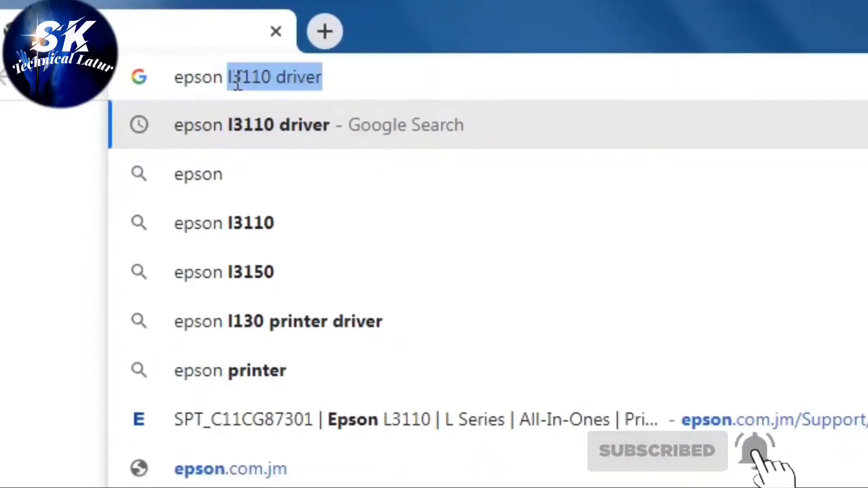
text( l311)
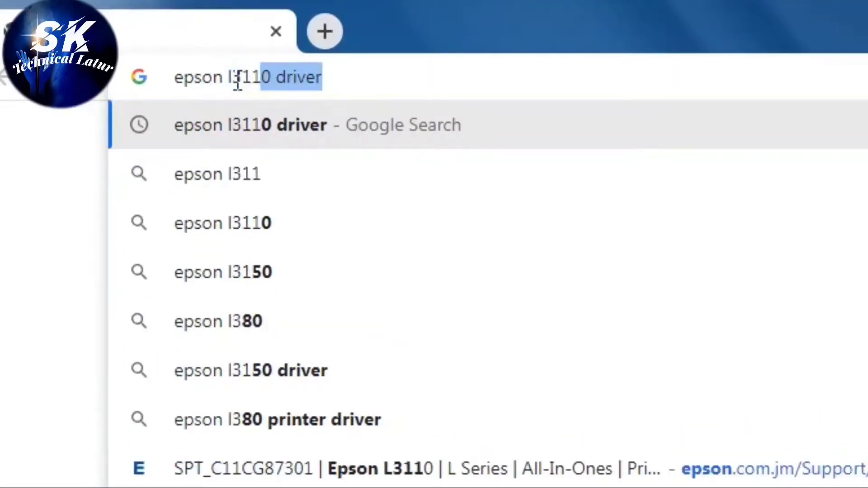
text(0 )
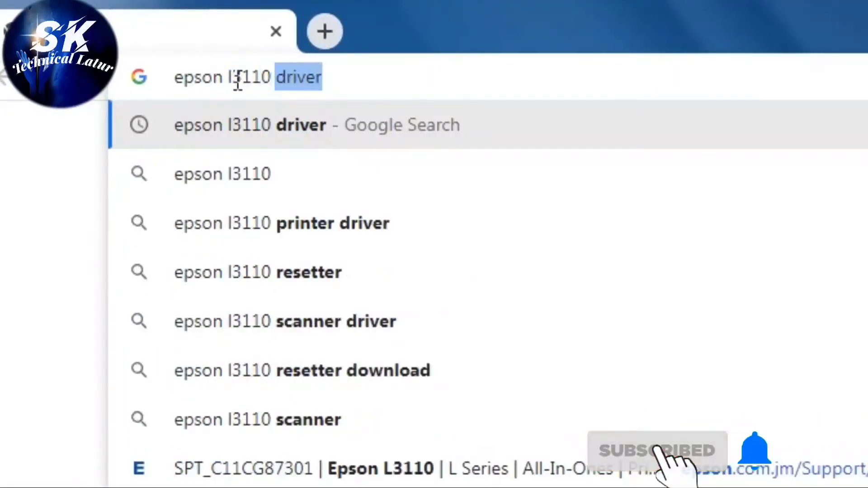
text(dri)
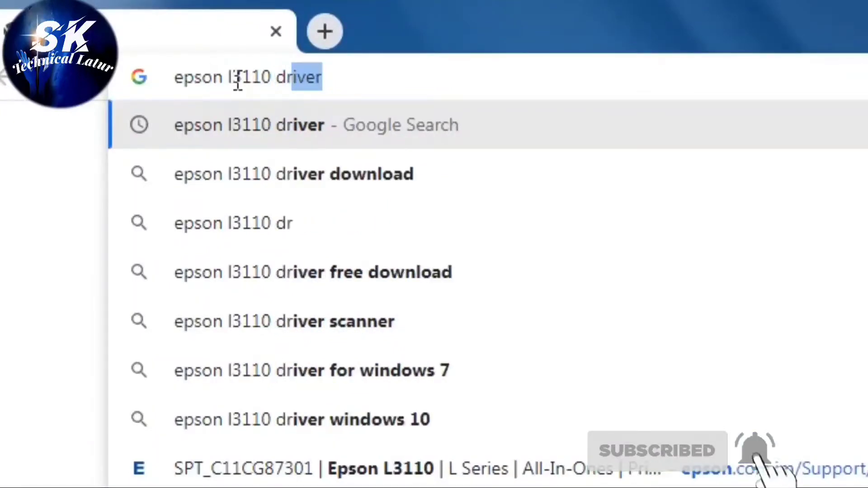
text(ver)
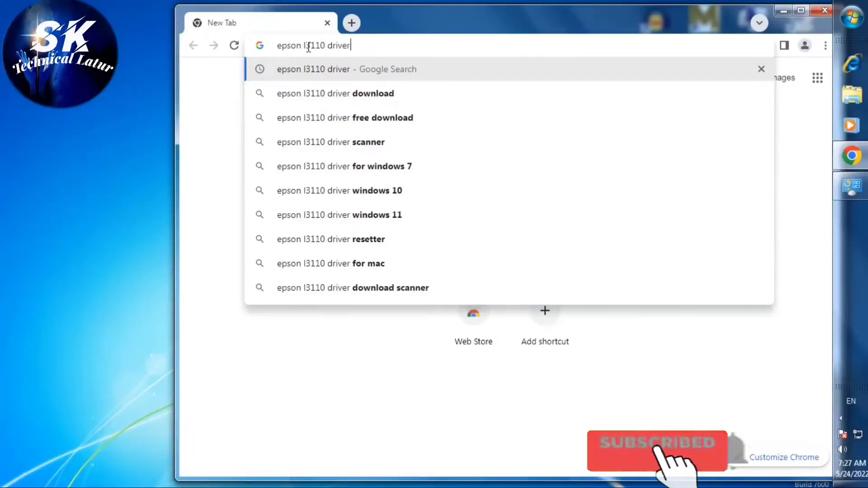
key(Return)
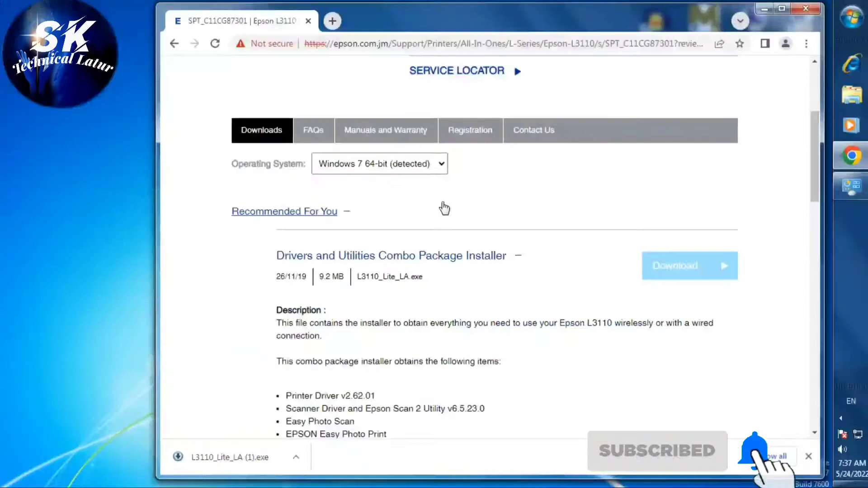
Look through the Epson L3110 support page's downloads and expand the Firmware section to examine its contents
scroll(474, 251, up, 4)
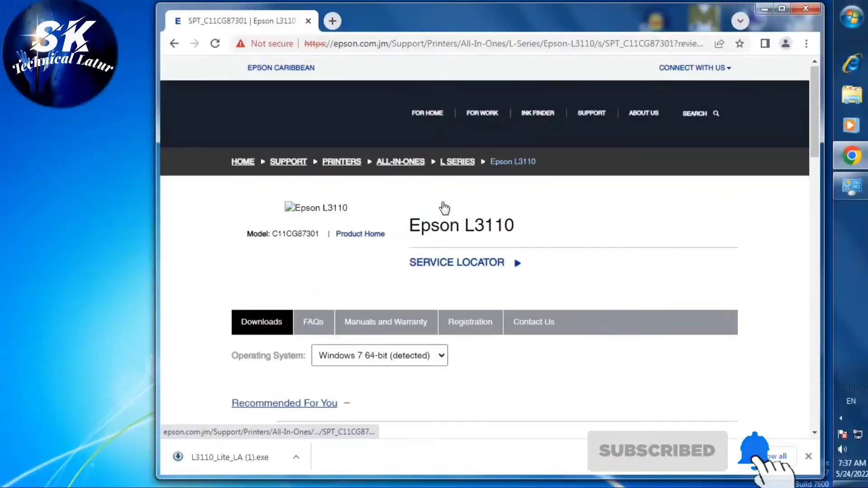
scroll(475, 251, down, 3)
scroll(442, 203, down, 10)
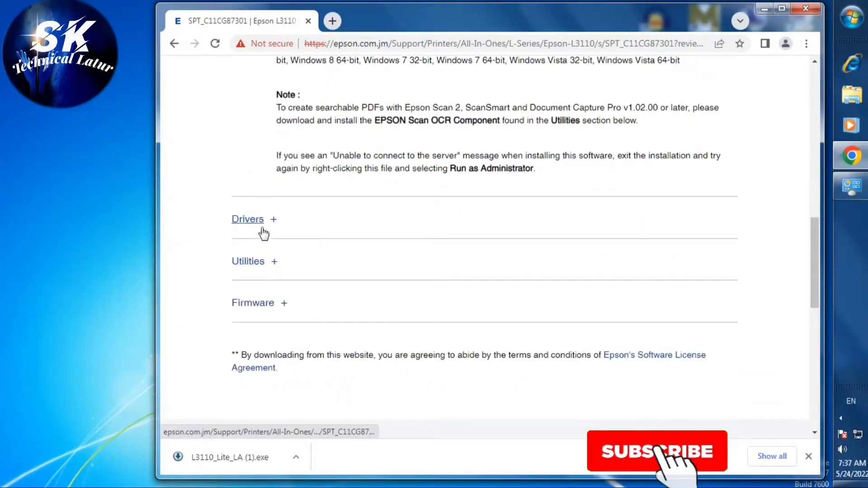
click(284, 304)
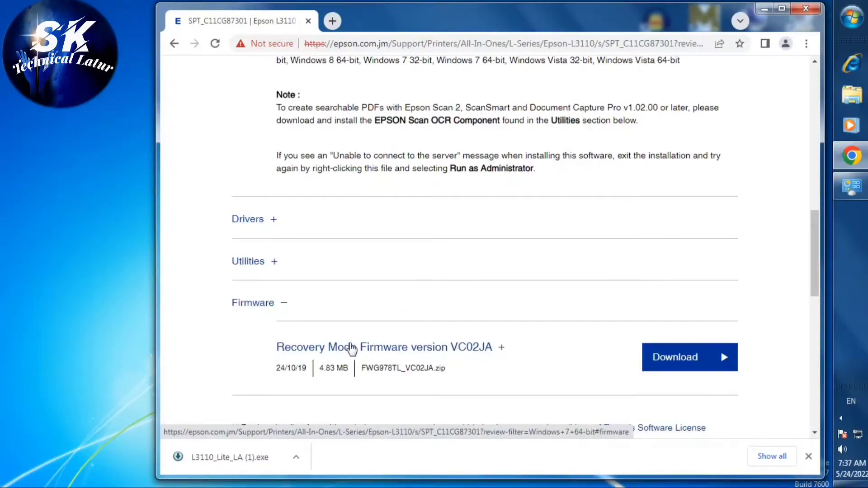
scroll(457, 325, down, 2)
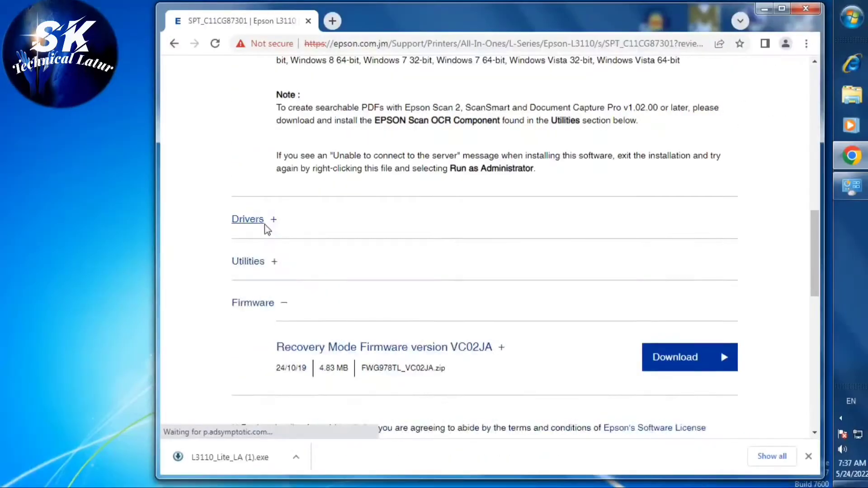
Expand the Drivers section and download Printer Driver v2.62.01 and Scanner Driver and Epson Scan 2 Utility v6.5.23.0
click(290, 224)
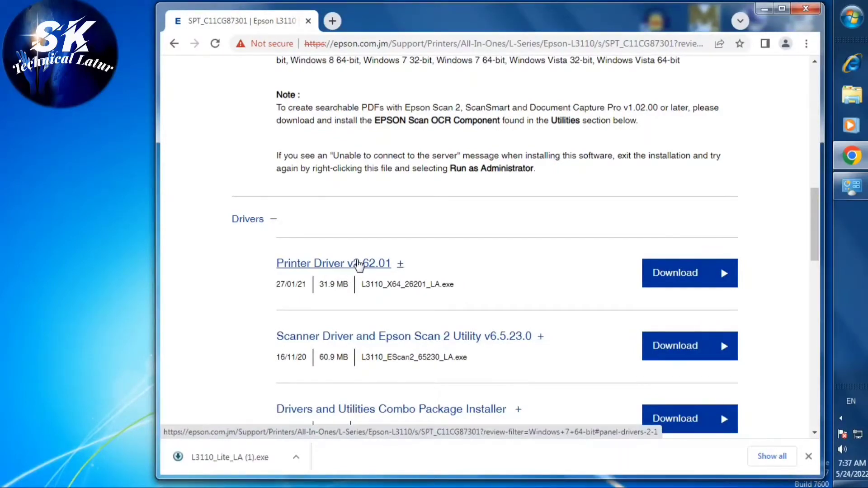
scroll(445, 349, down, 1)
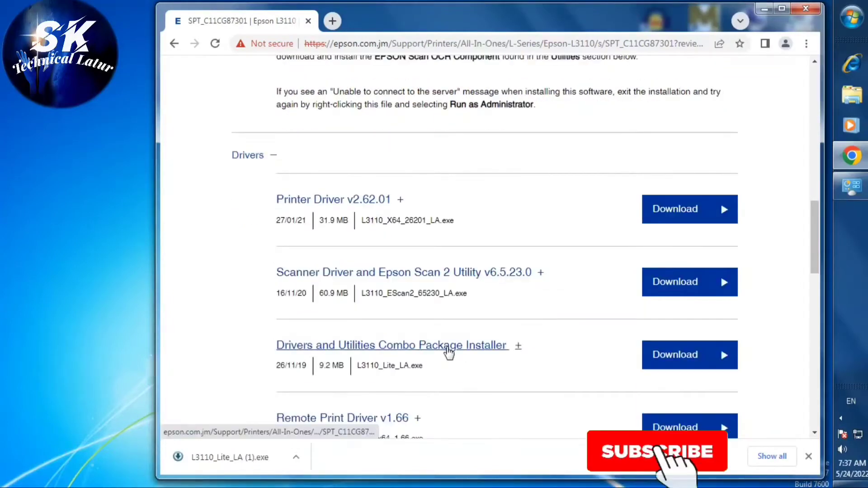
scroll(480, 354, down, 2)
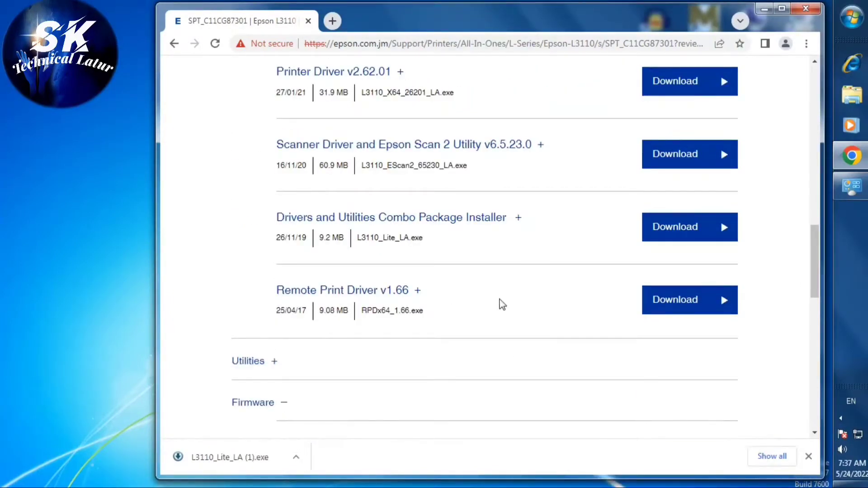
scroll(511, 273, up, 2)
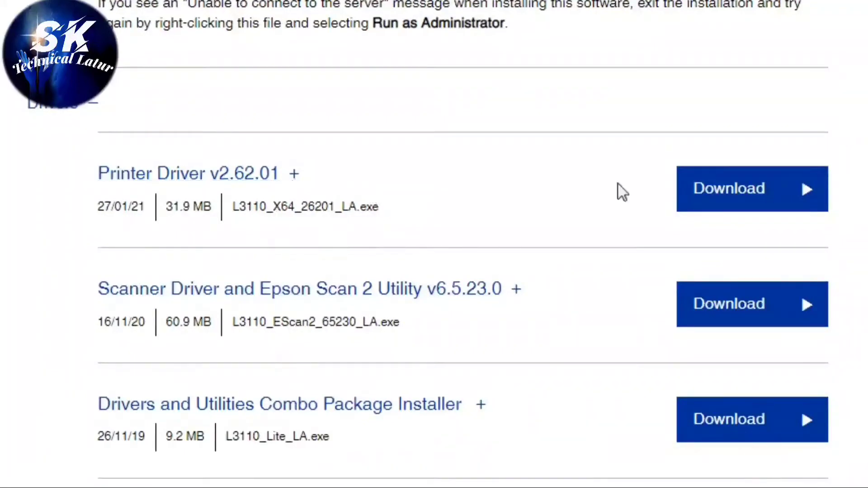
click(704, 187)
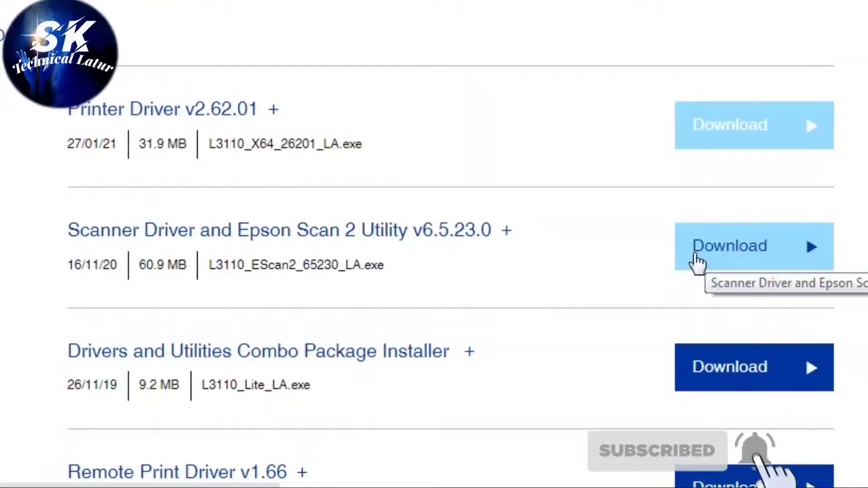
click(696, 262)
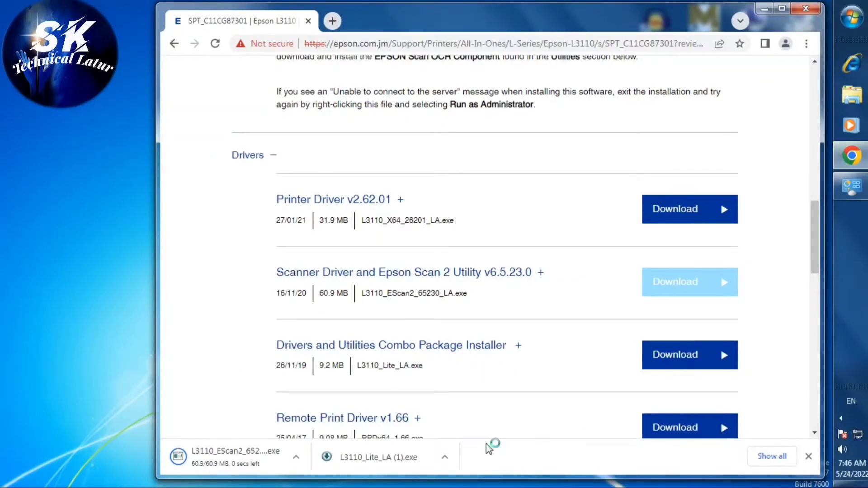
Show the downloaded L3110_EScan2_65230_LA.exe file in its Downloads folder
click(276, 459)
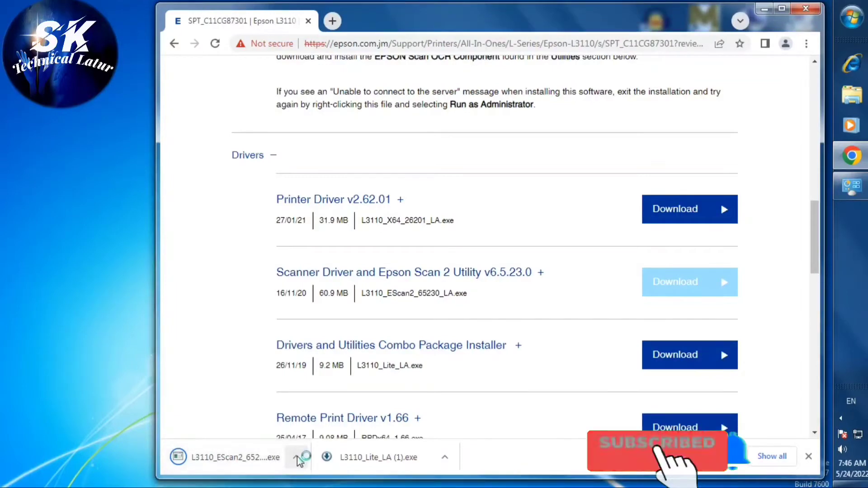
click(297, 458)
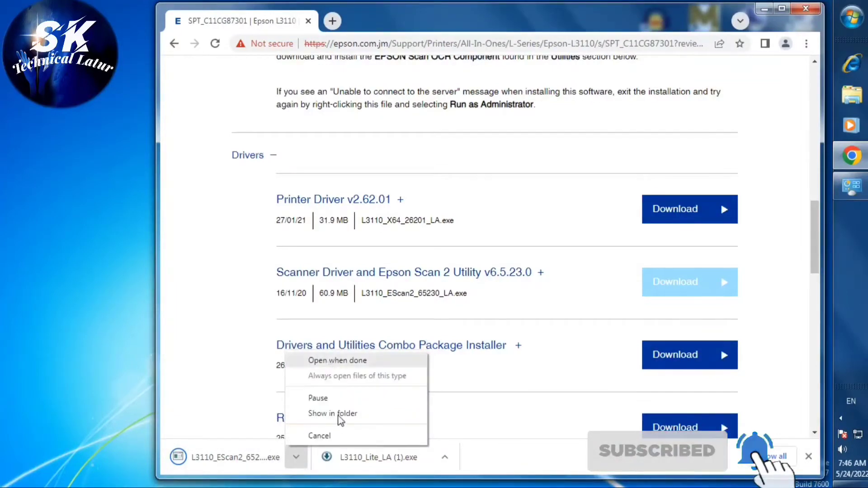
click(334, 413)
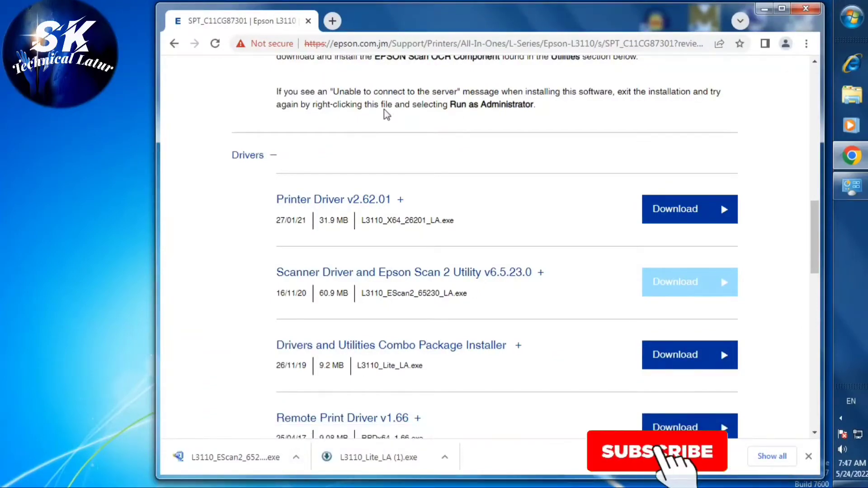
click(296, 457)
click(324, 413)
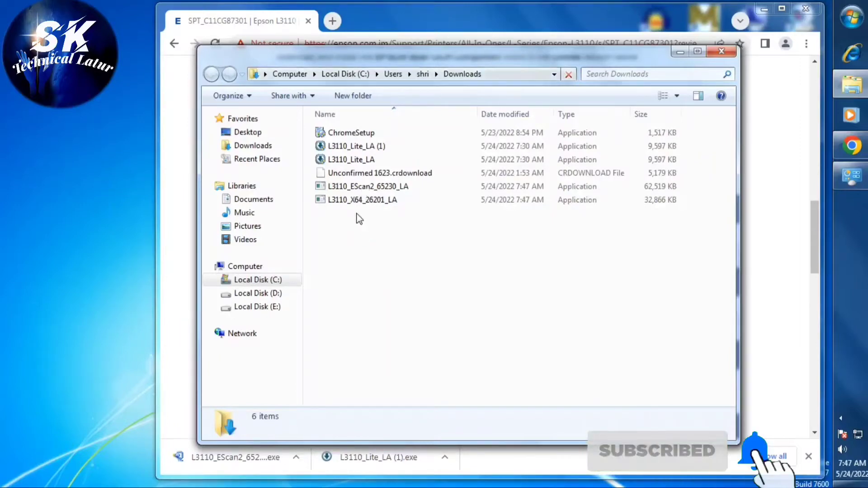
Copy the L3110_EScan2_65230_LA and L3110_X64_26201_LA installers from the Downloads folder
drag(452, 181, 384, 214)
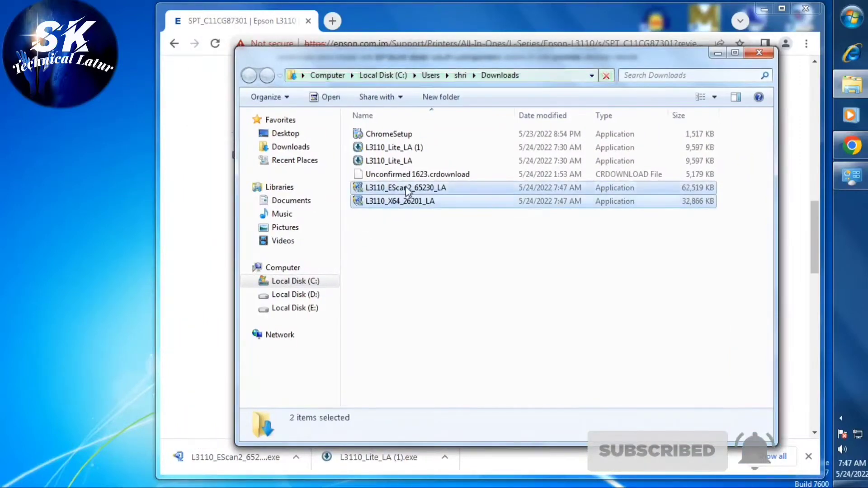
double_click(406, 186)
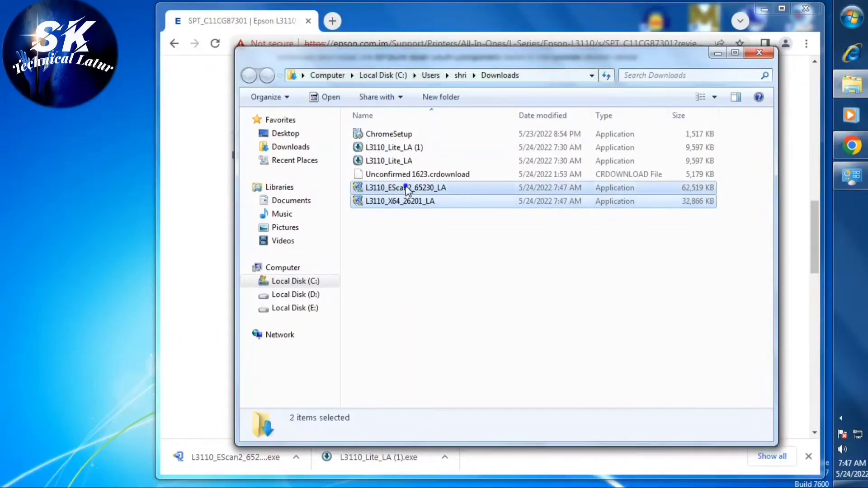
right_click(421, 186)
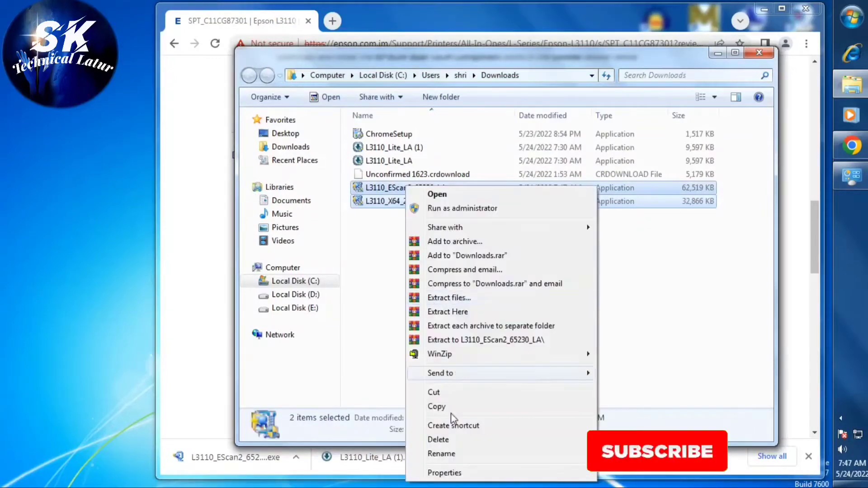
click(446, 407)
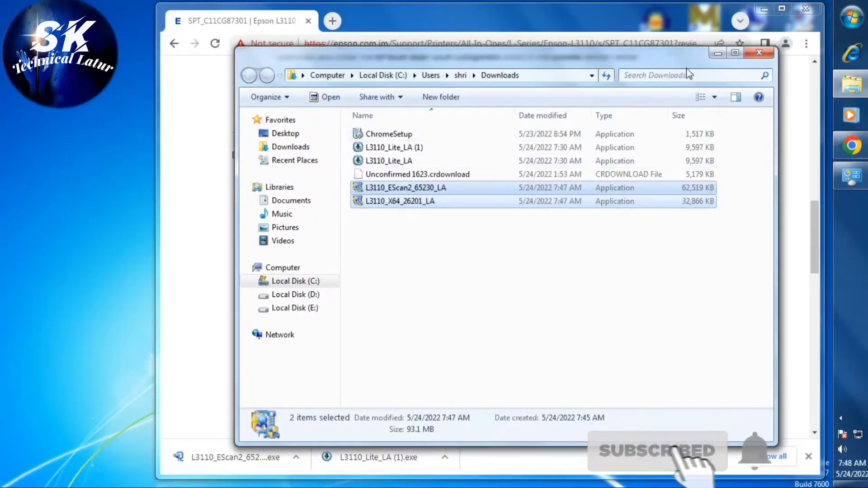
Minimize the open windows and create a desktop folder named "Epson l3110"
click(719, 53)
click(764, 9)
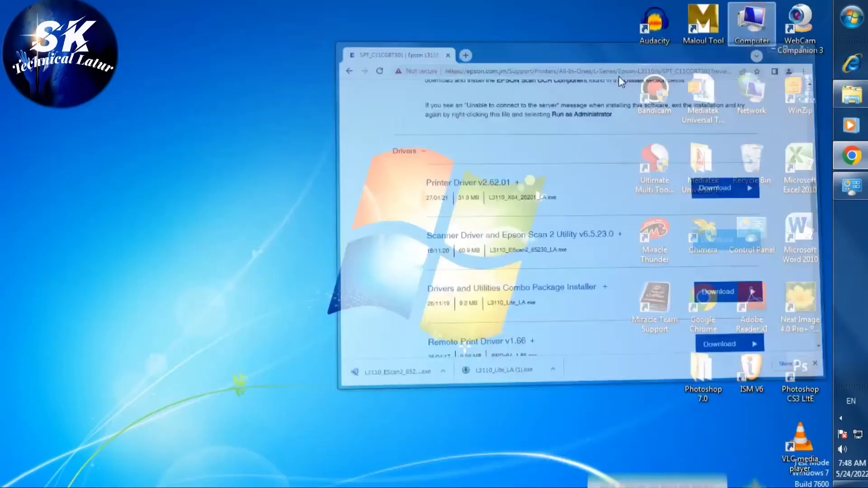
right_click(322, 137)
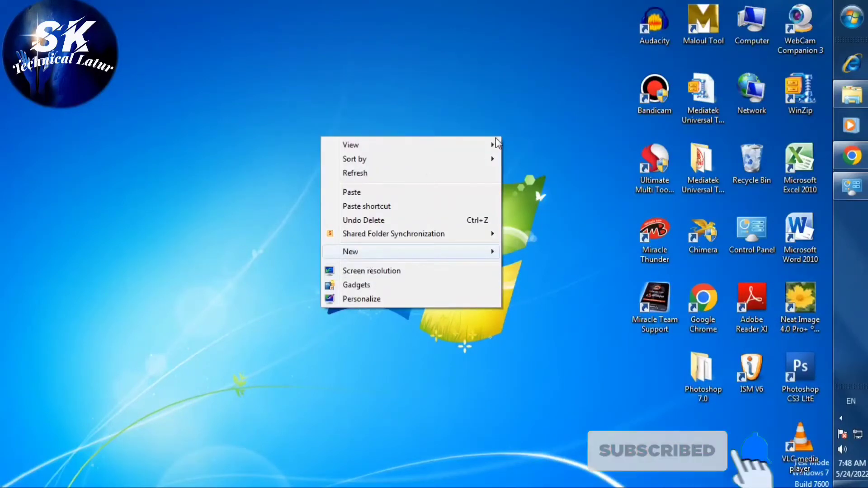
click(387, 252)
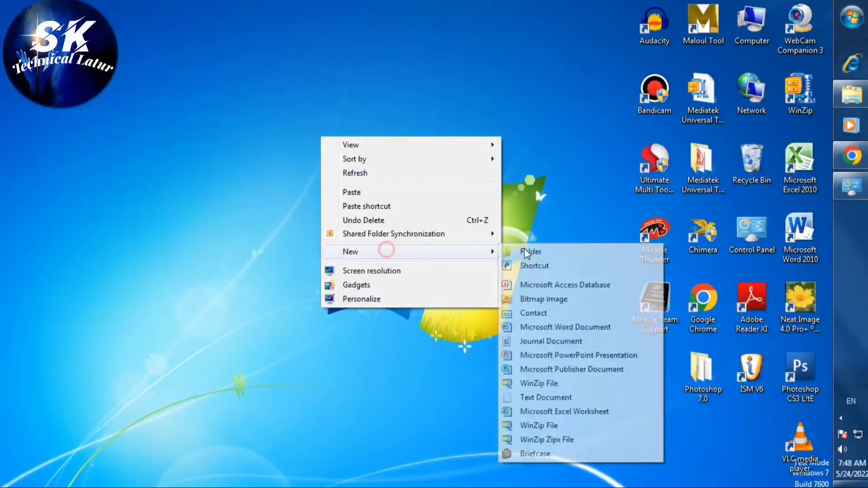
click(525, 251)
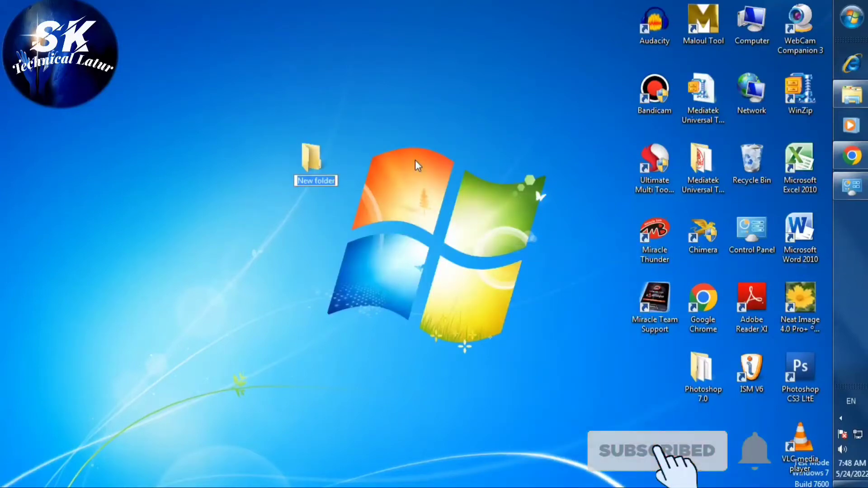
text(Epson)
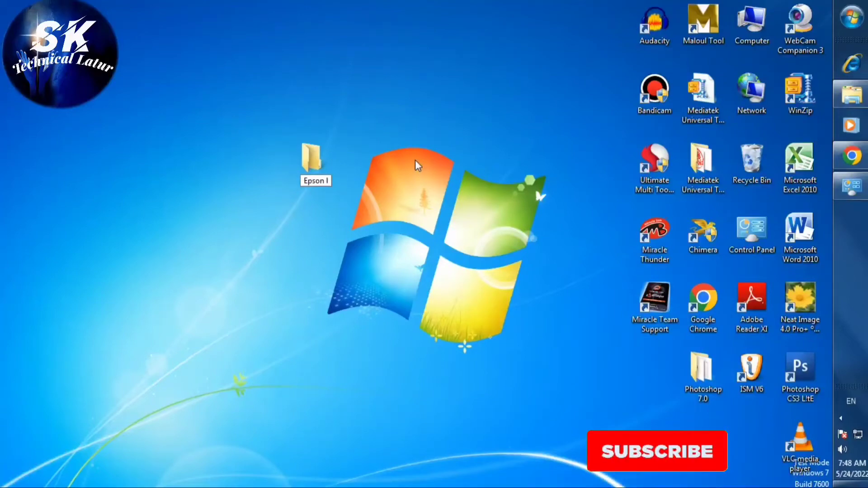
text( l3110)
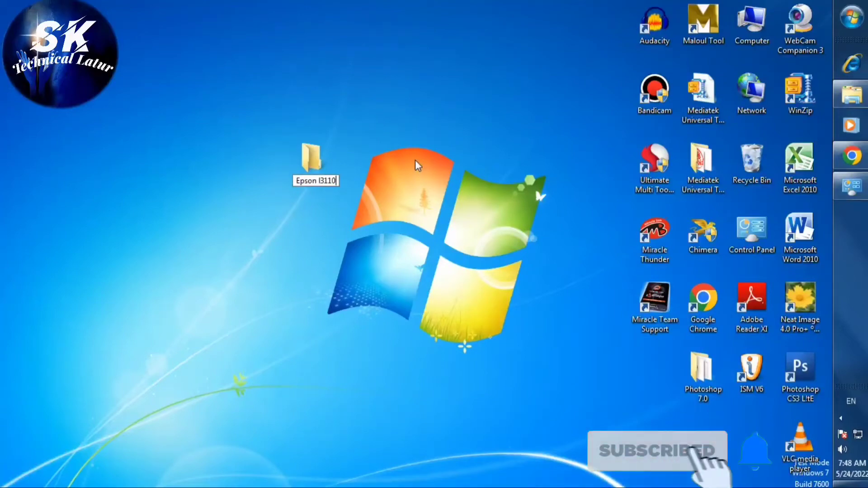
key(Return)
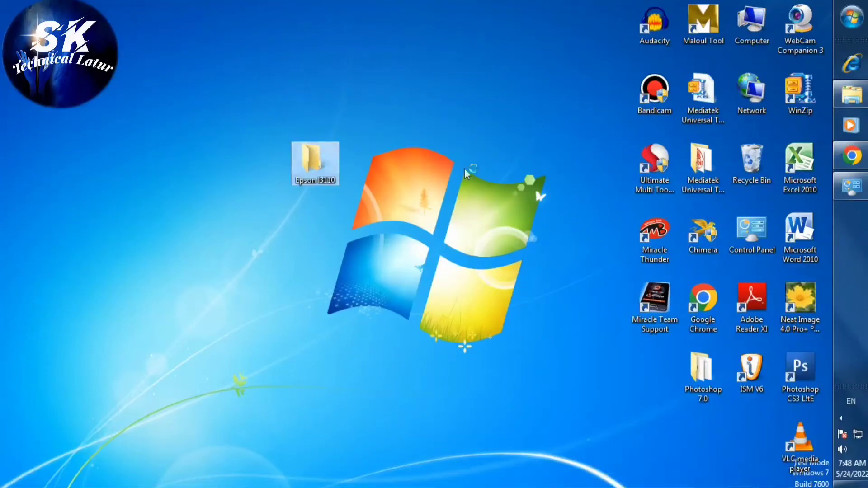
Paste the two copied installers into the Epson l3110 folder
click(429, 199)
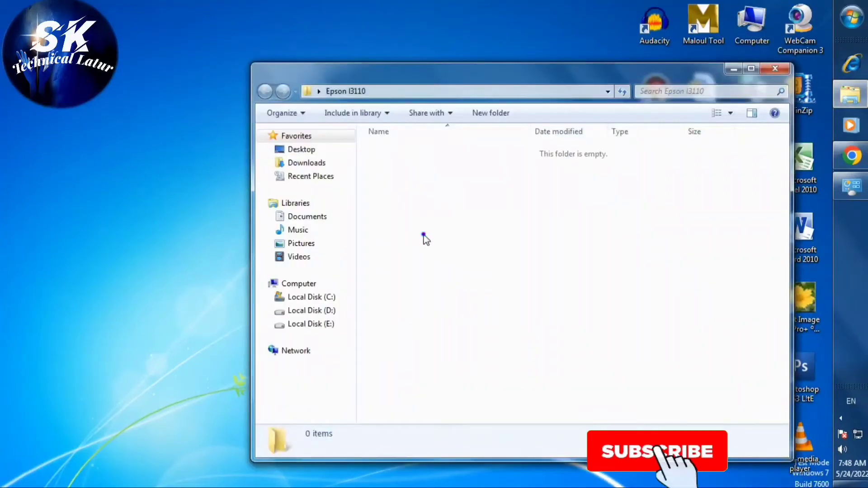
right_click(421, 228)
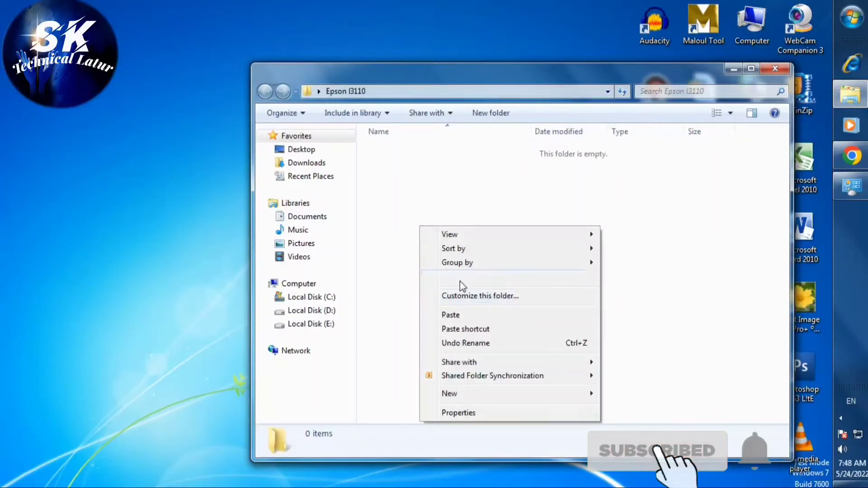
click(451, 314)
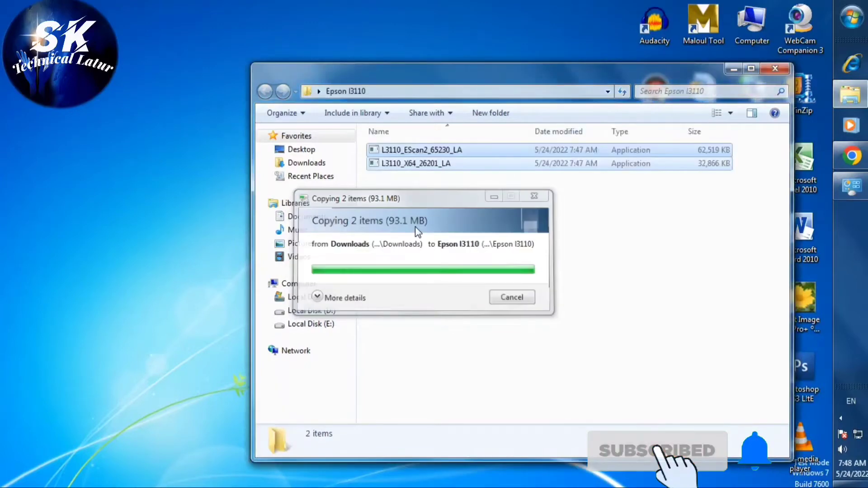
Launch the L3110_X64_26201_LA installer and set up EPSON L3110 Series as the default printer with automatic software updates turned off
click(428, 201)
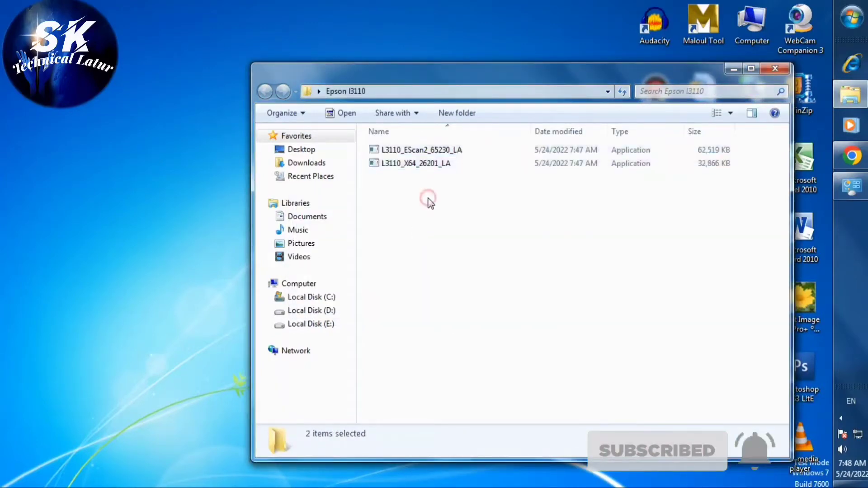
click(416, 163)
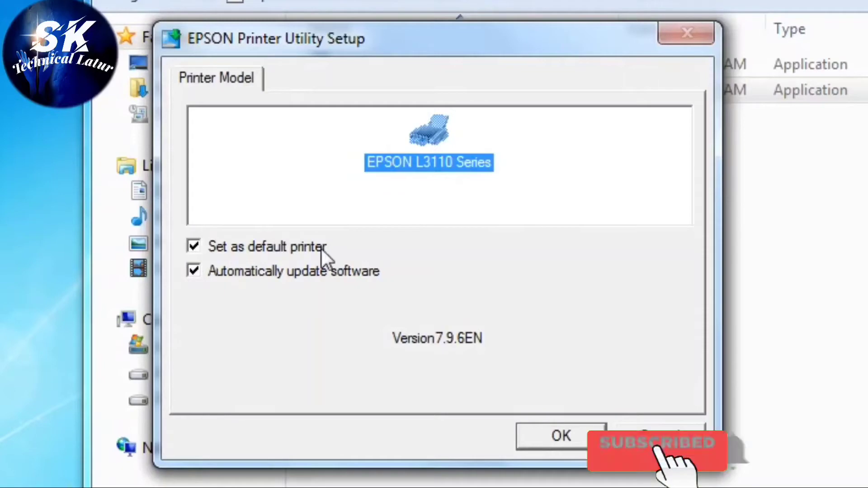
click(196, 274)
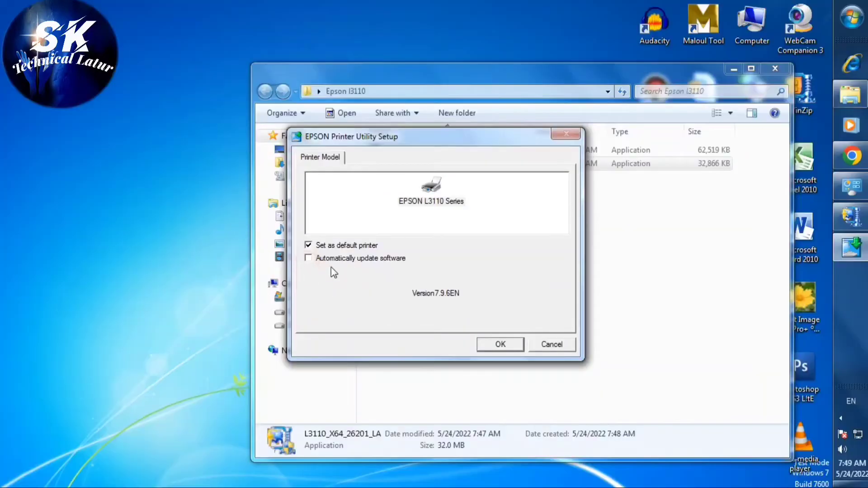
click(500, 345)
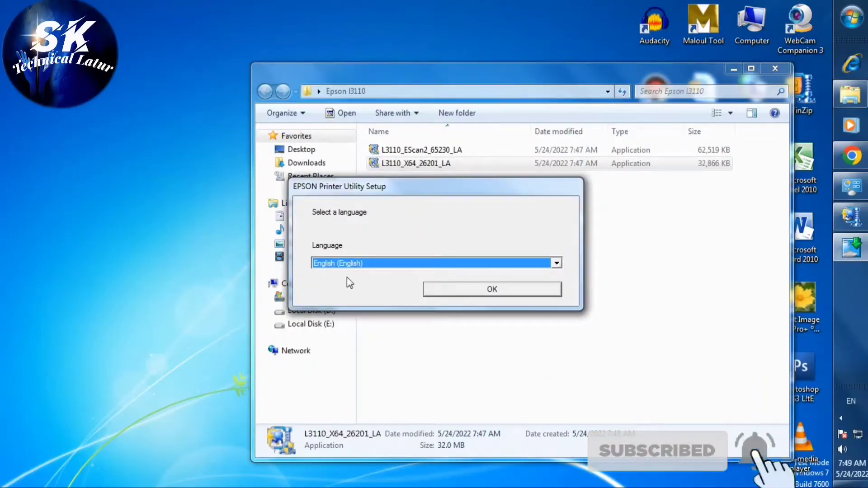
Install the printer driver with English as the setup language, agreeing to the Epson license agreement and closing the completed setup
click(507, 293)
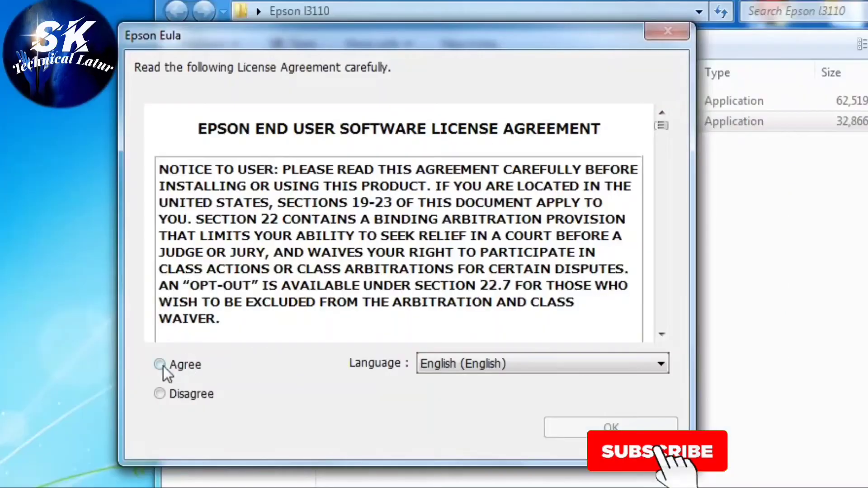
click(254, 323)
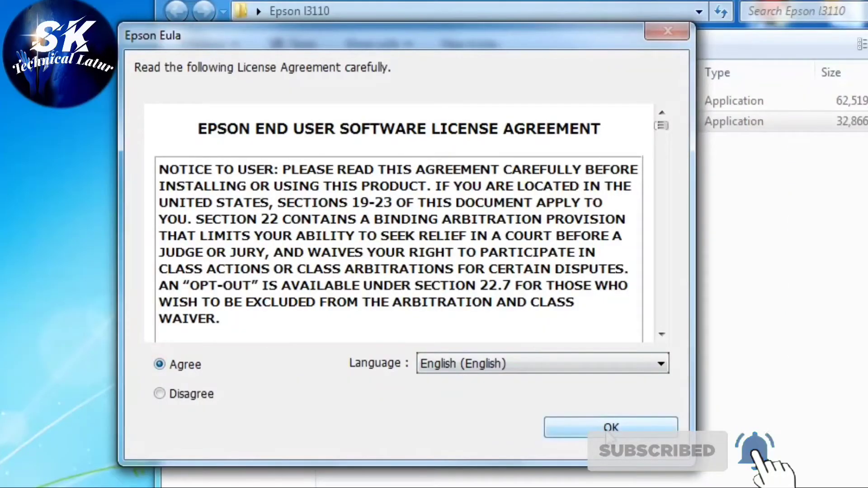
click(607, 432)
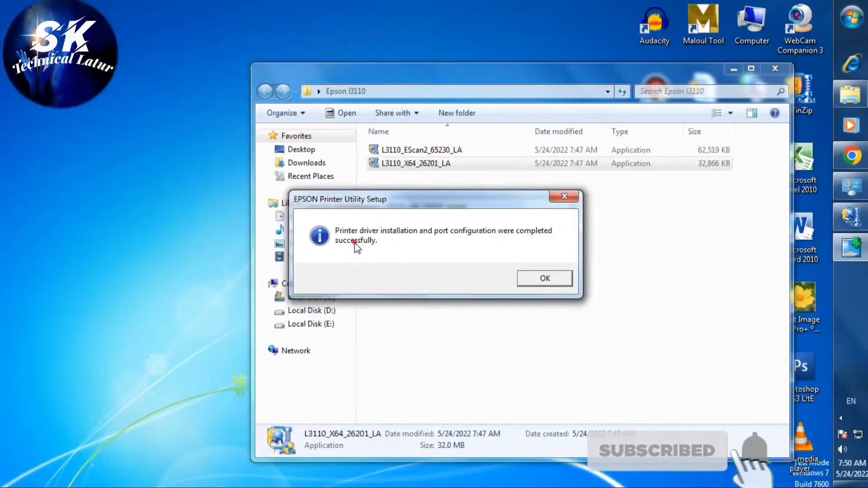
click(538, 279)
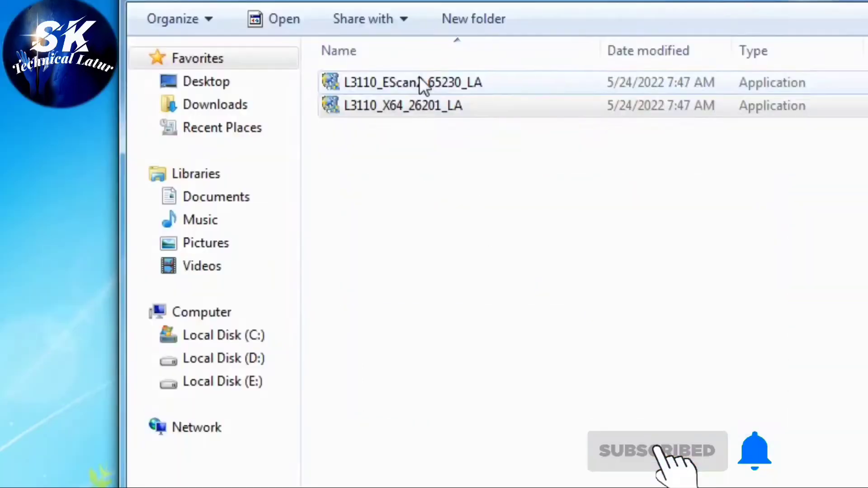
Install Epson Scan 2 from the L3110_EScan2_65230_LA installer, accepting the license terms and finishing the setup
click(425, 152)
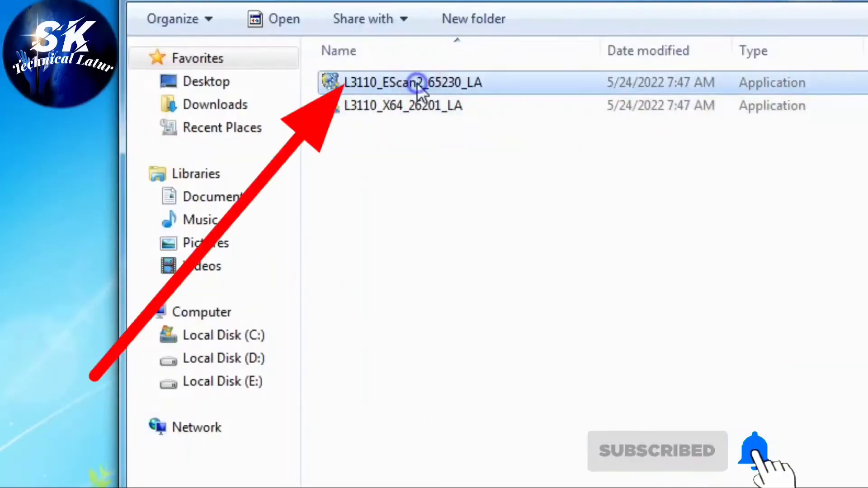
right_click(417, 83)
click(478, 77)
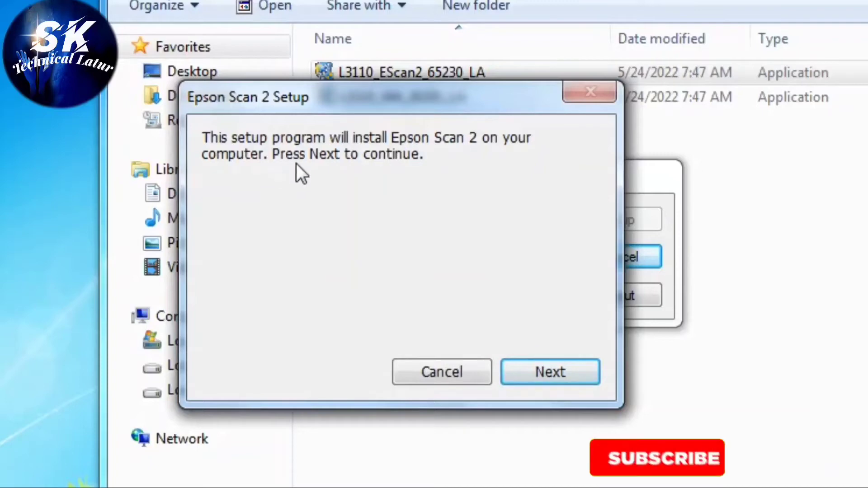
click(563, 371)
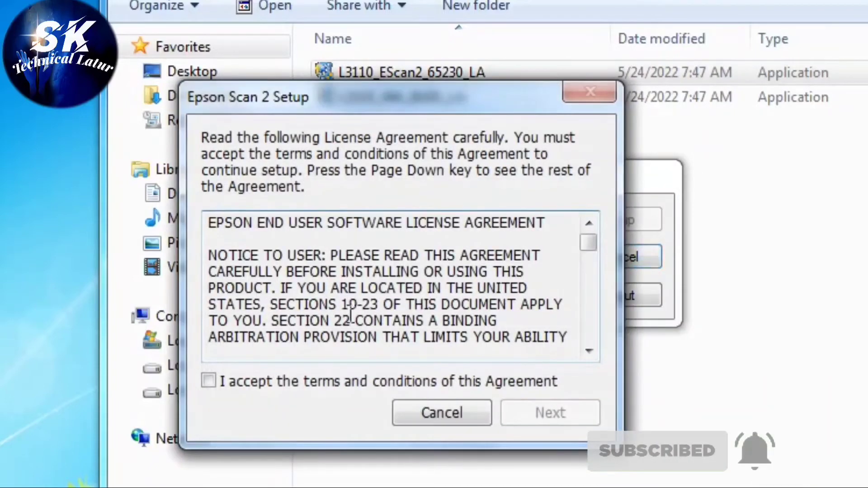
click(212, 381)
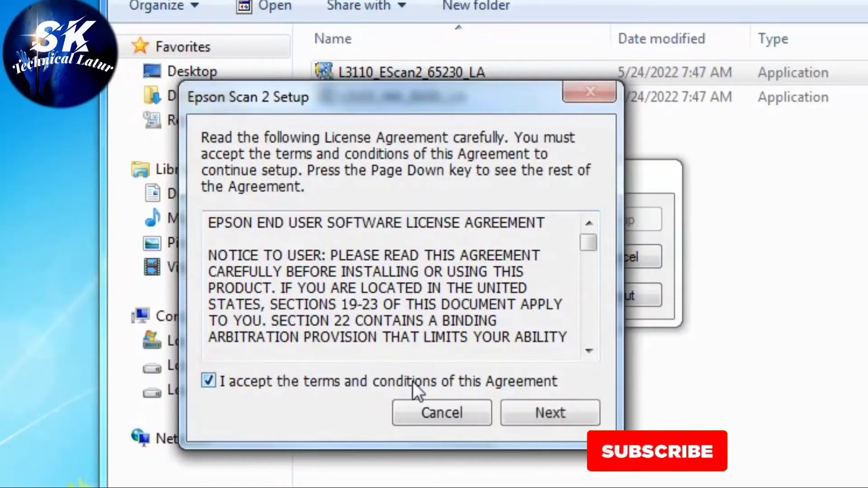
click(544, 412)
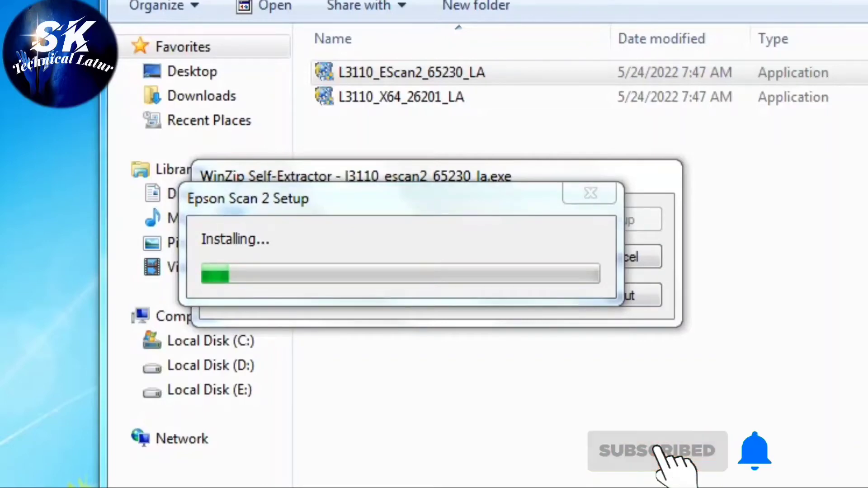
click(531, 257)
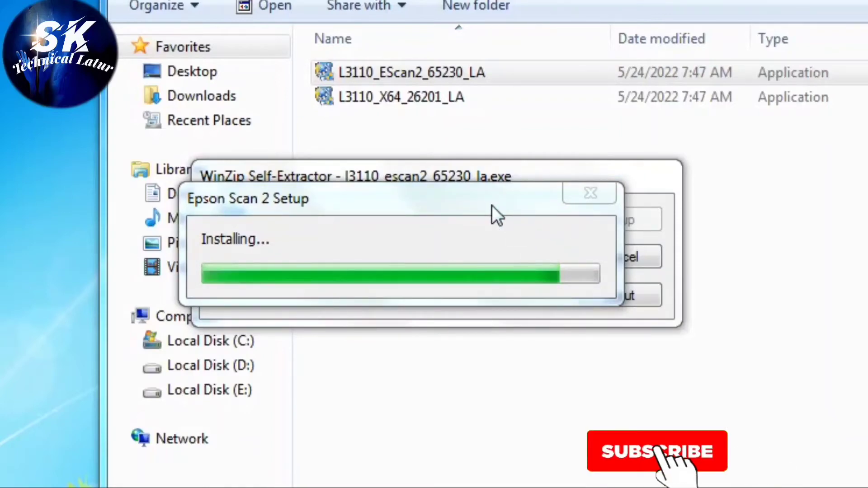
drag(433, 199, 424, 35)
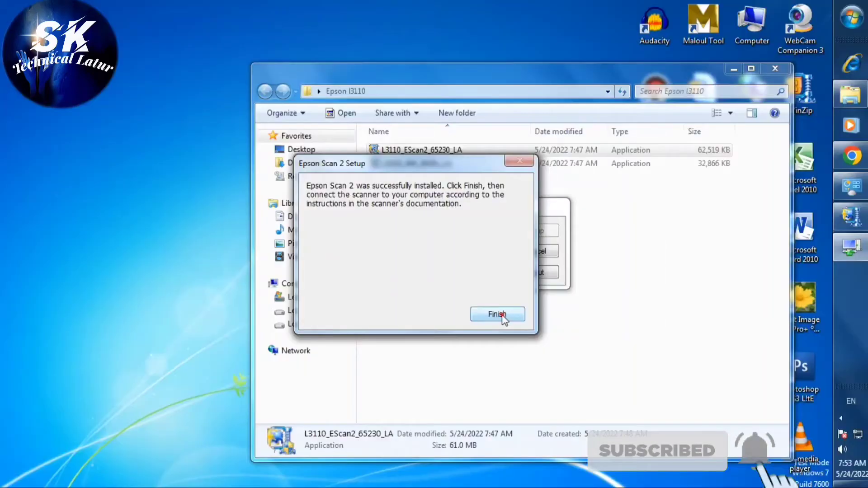
click(497, 315)
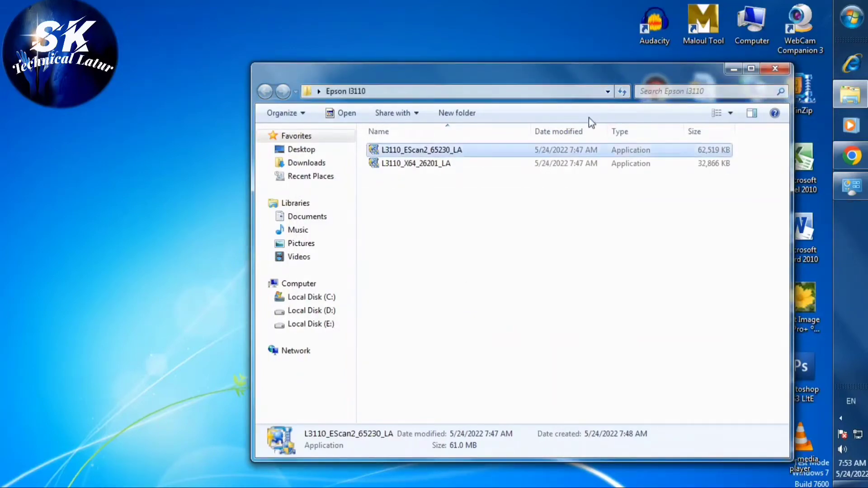
Close the Epson l3110 folder and refresh the desktop
key(alt+F4)
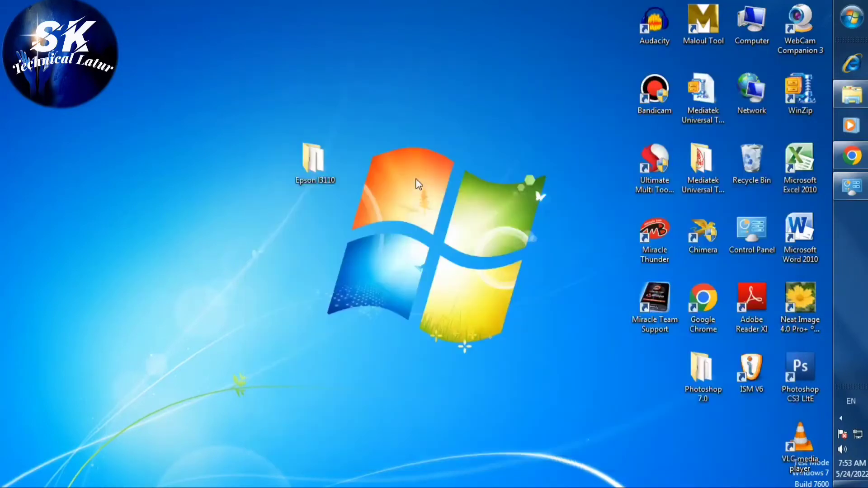
right_click(397, 147)
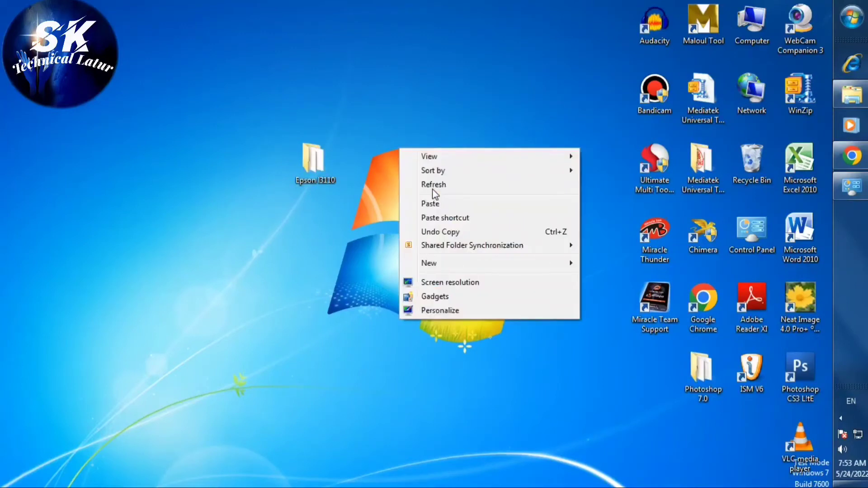
click(433, 185)
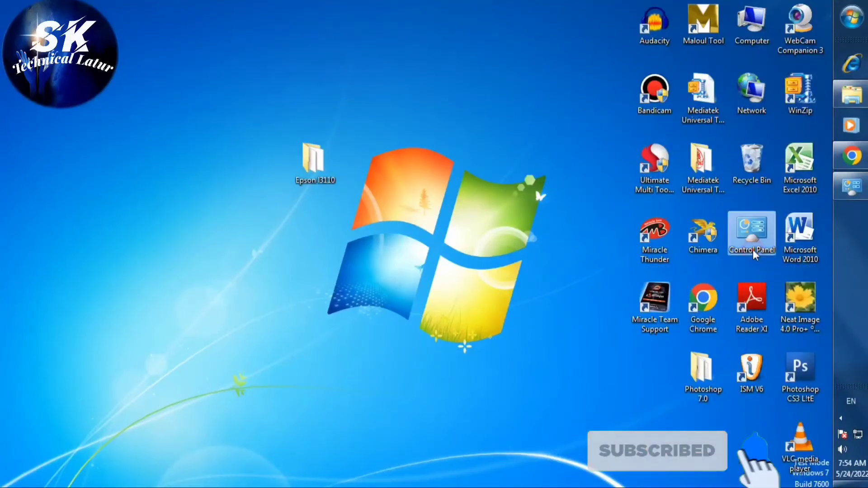
Find Control Panel by searching for "cont" and go to Devices and Printers under Hardware and Sound
click(757, 233)
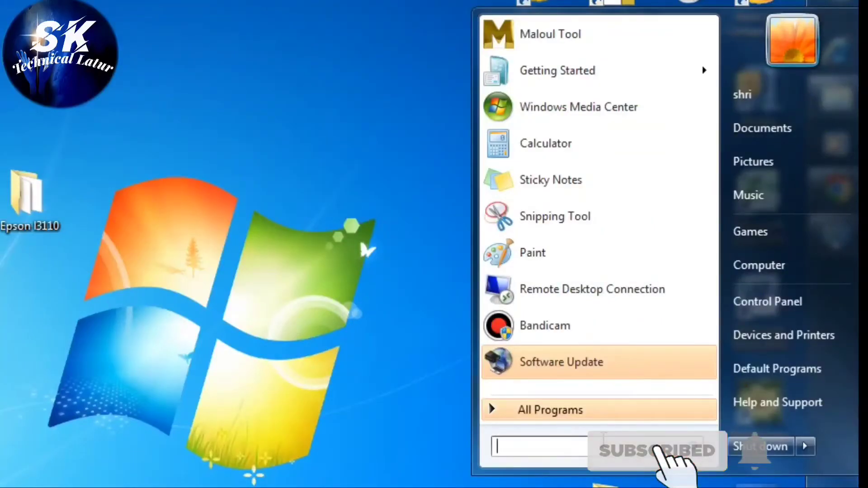
text(cont)
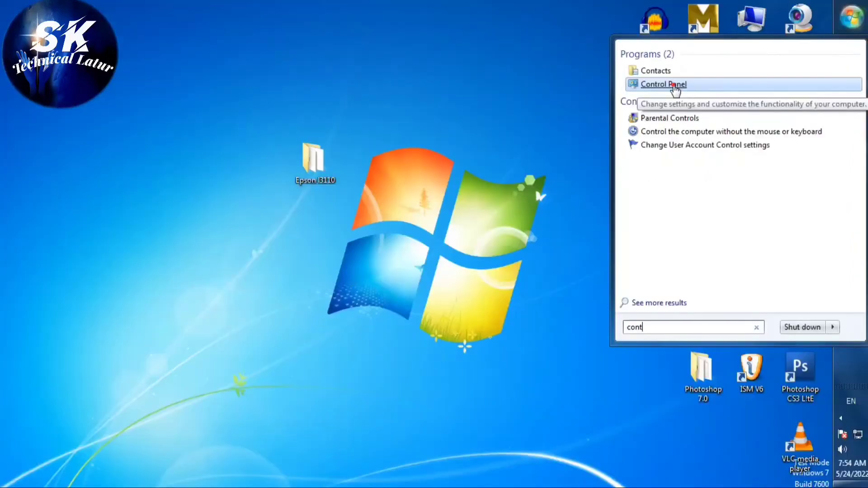
click(675, 87)
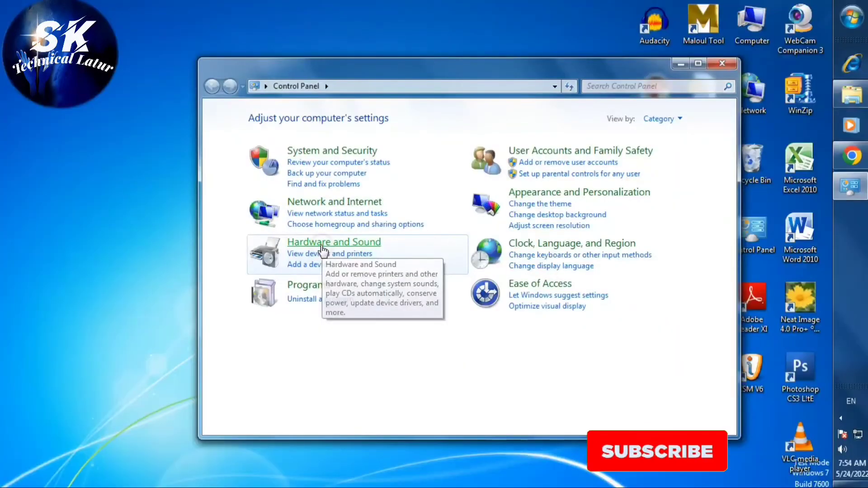
click(324, 246)
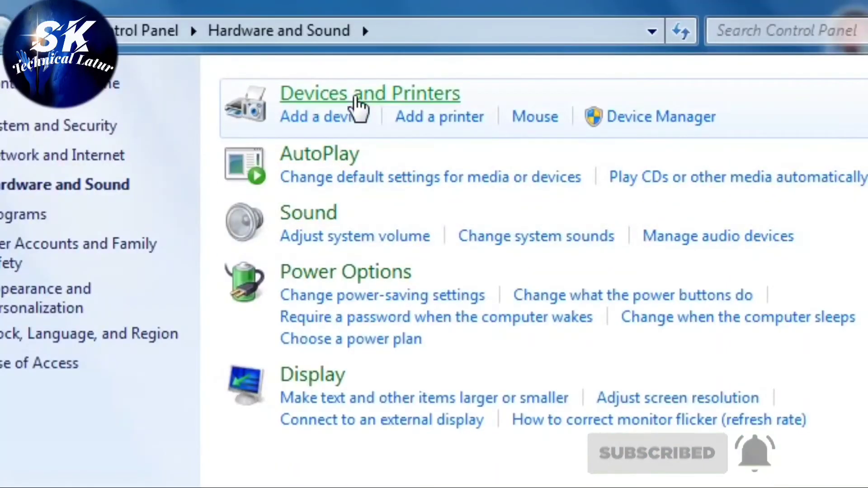
click(466, 119)
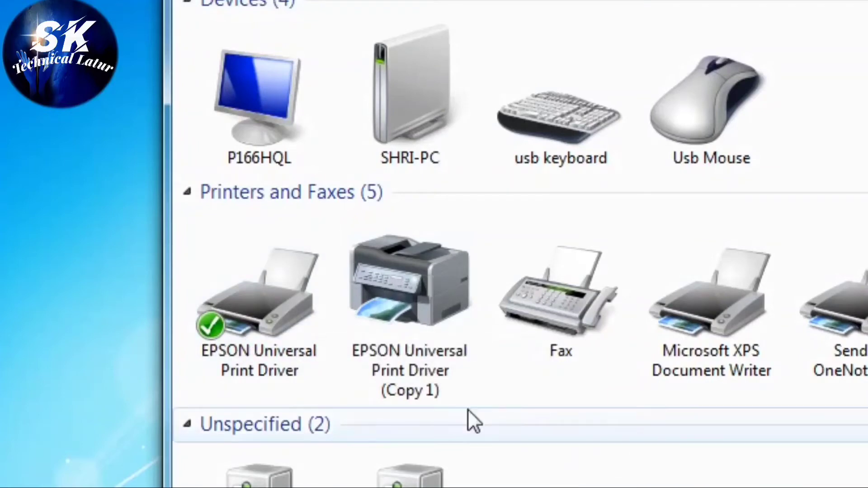
Examine the installed devices and the actions available for the default EPSON Universal Print Driver printer
scroll(424, 278, down, 2)
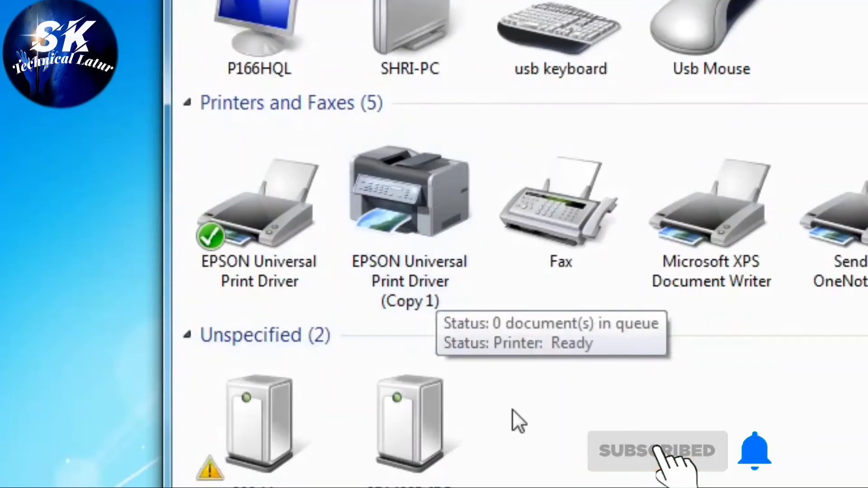
scroll(517, 354, up, 2)
click(256, 325)
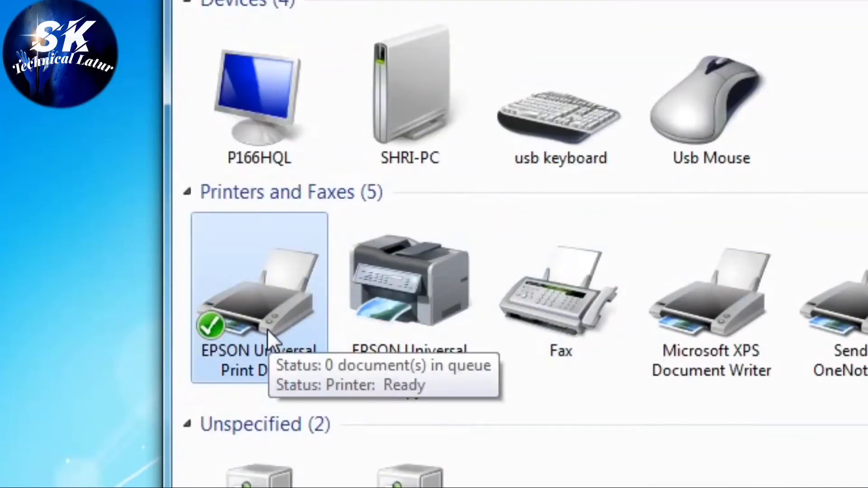
right_click(263, 310)
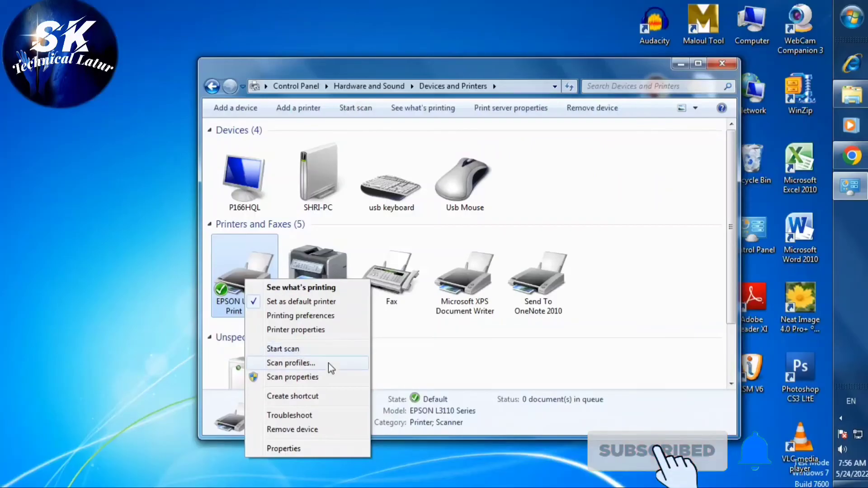
click(701, 236)
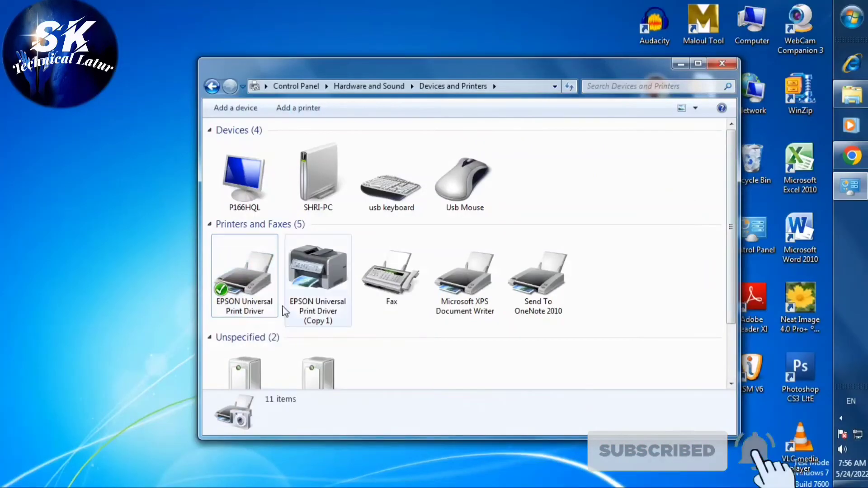
Start a new scan from the default EPSON Universal Print Driver device and reposition the New Scan dialog
right_click(251, 285)
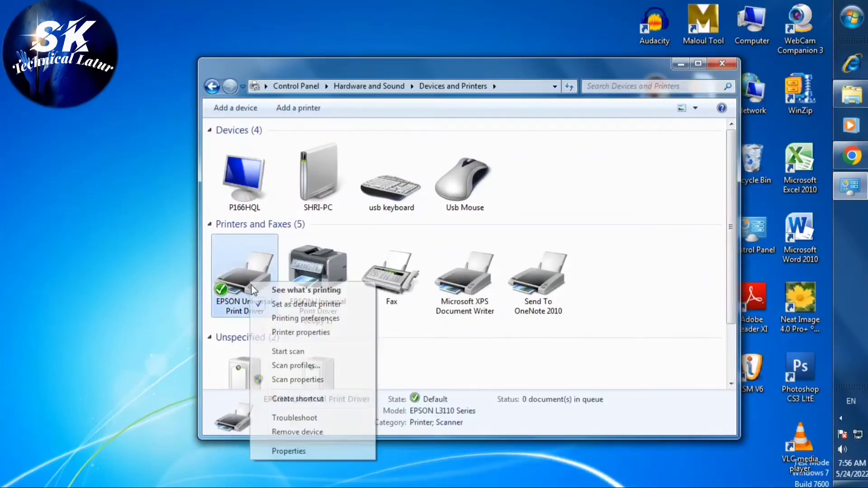
click(286, 352)
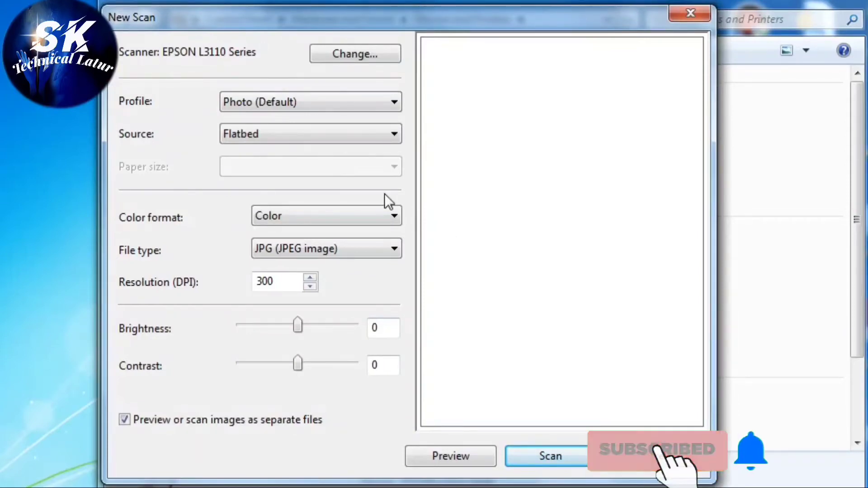
drag(385, 18, 421, 15)
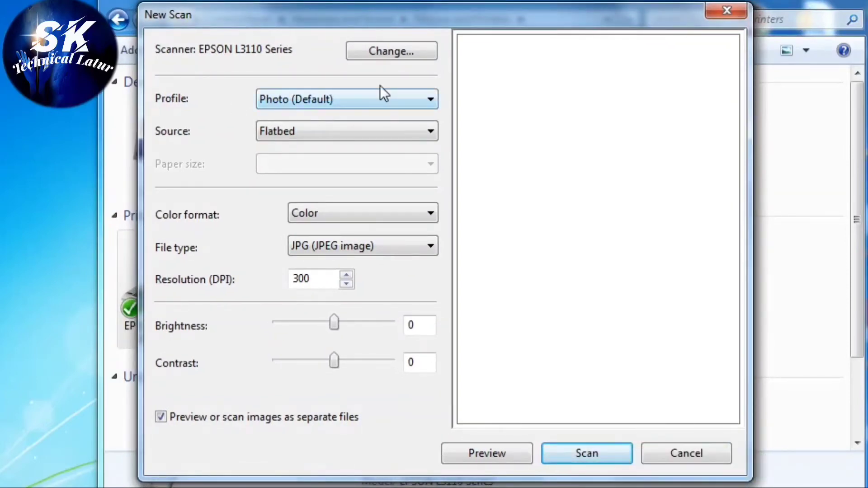
Set up the scan with the Documents profile, Flatbed source, Grayscale color format and JPG (JPEG image) file type
click(416, 101)
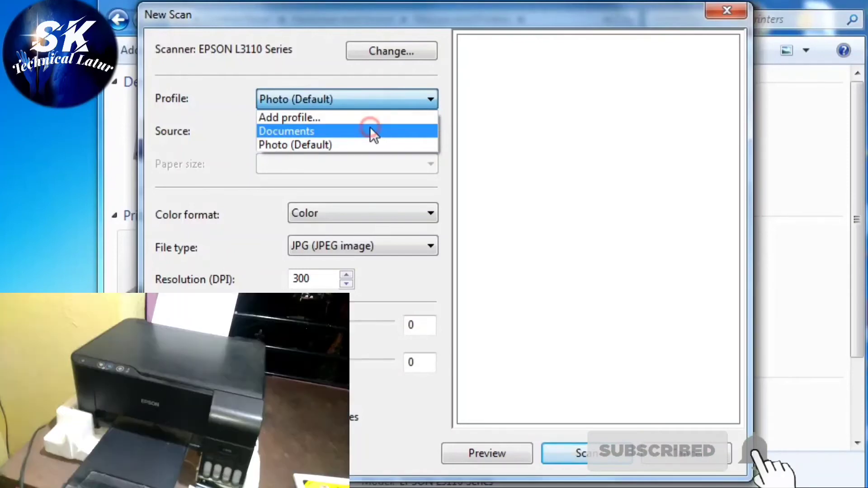
click(370, 128)
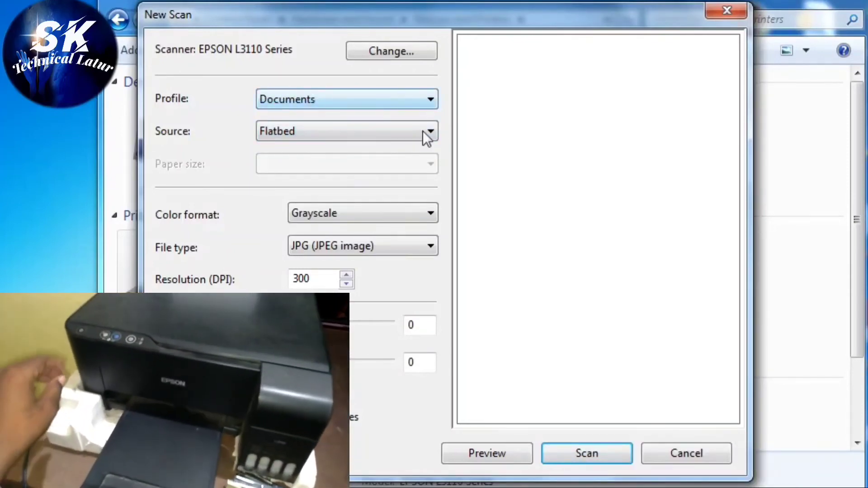
click(433, 132)
click(433, 131)
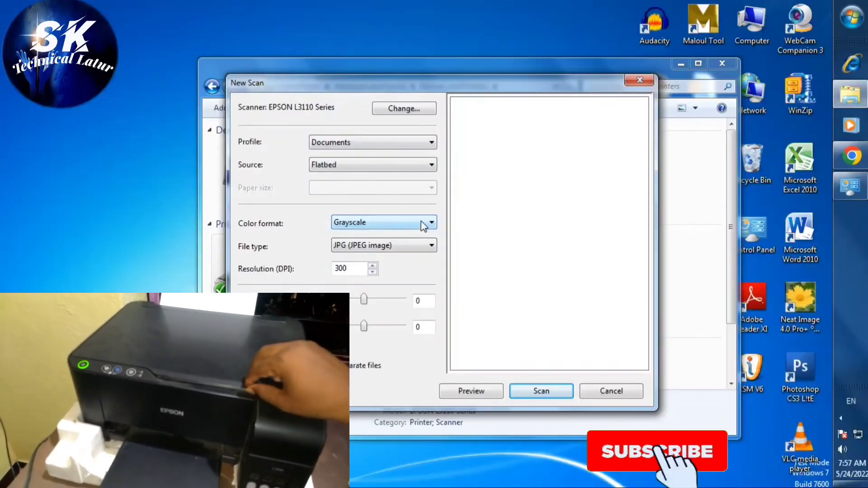
click(424, 224)
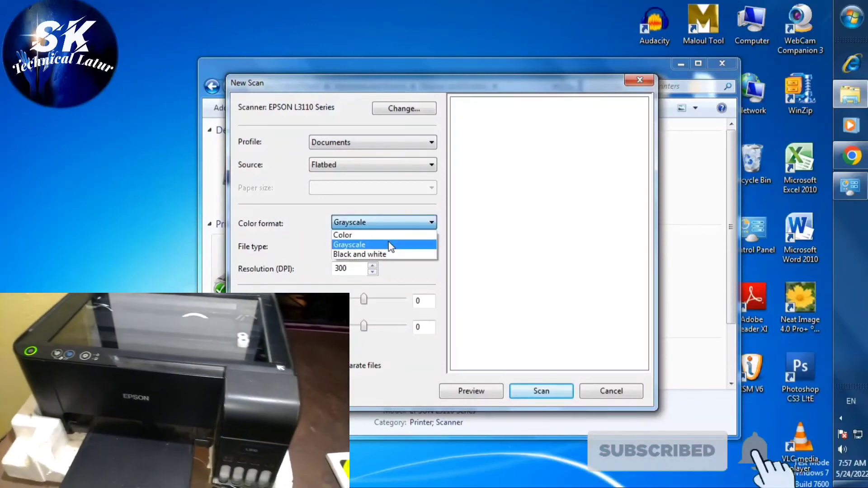
click(387, 245)
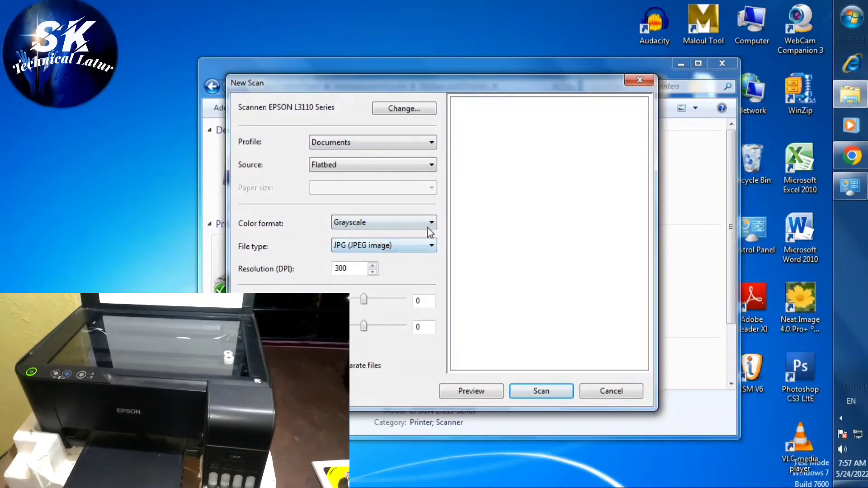
click(429, 247)
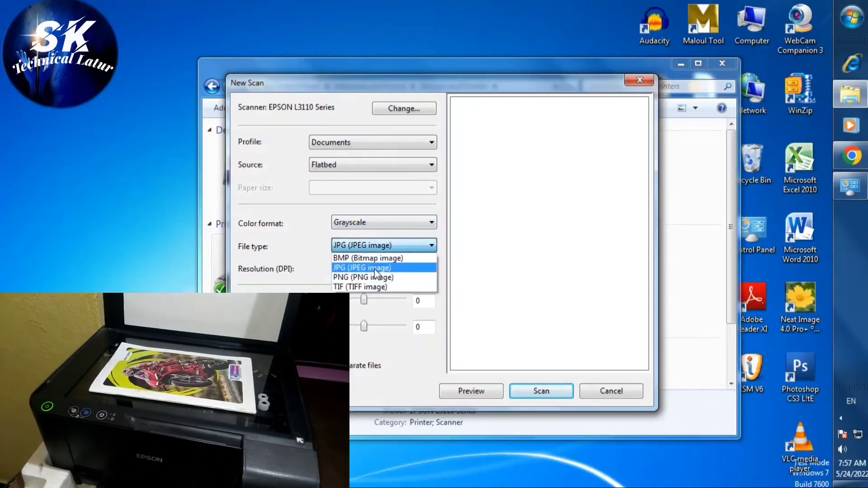
click(375, 269)
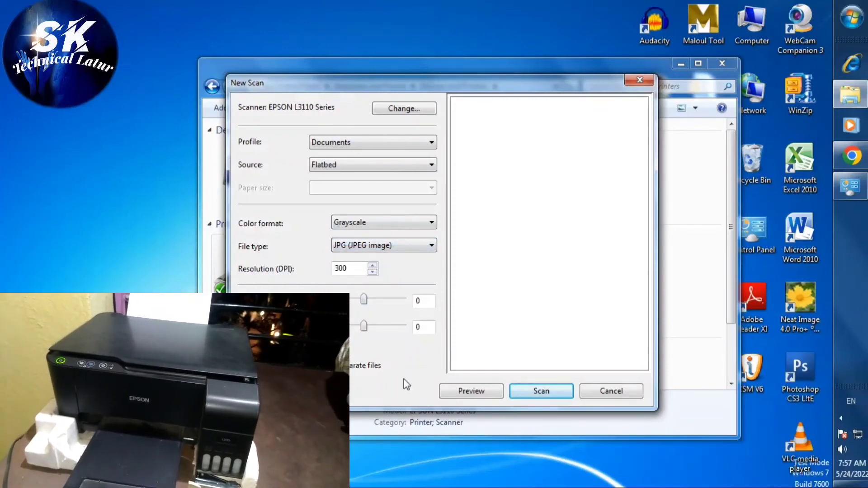
Scan the document and import the resulting picture with the tag 1
click(539, 390)
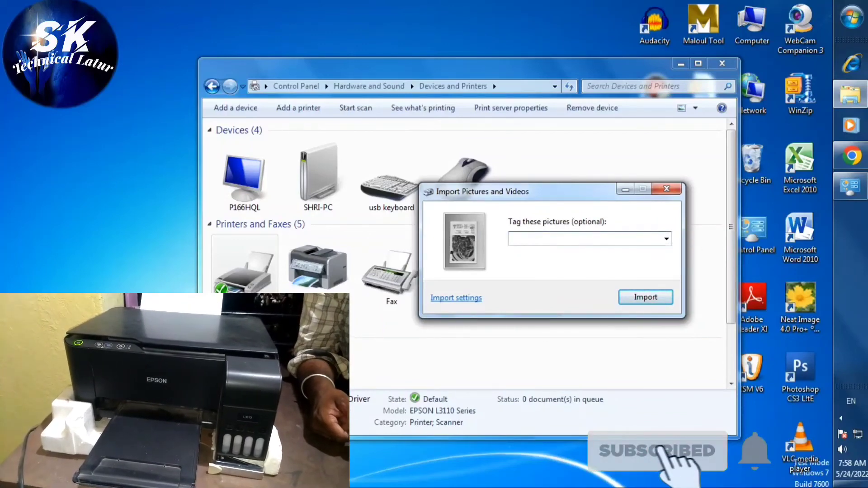
text(1)
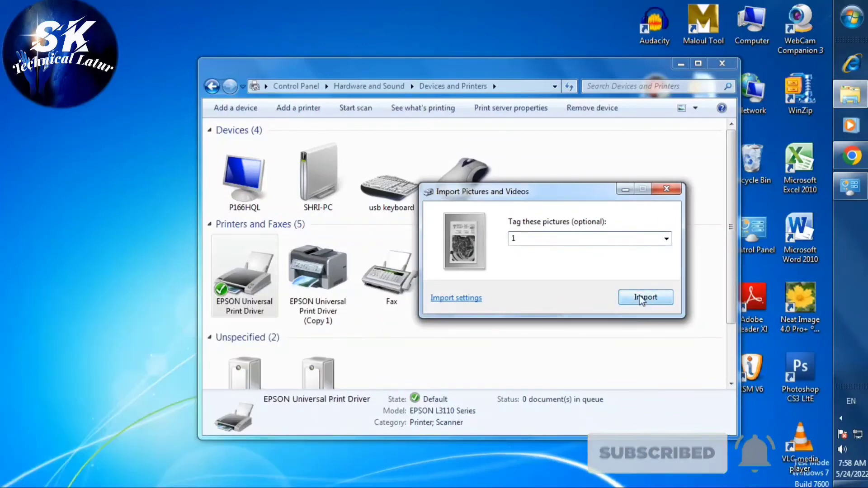
click(645, 299)
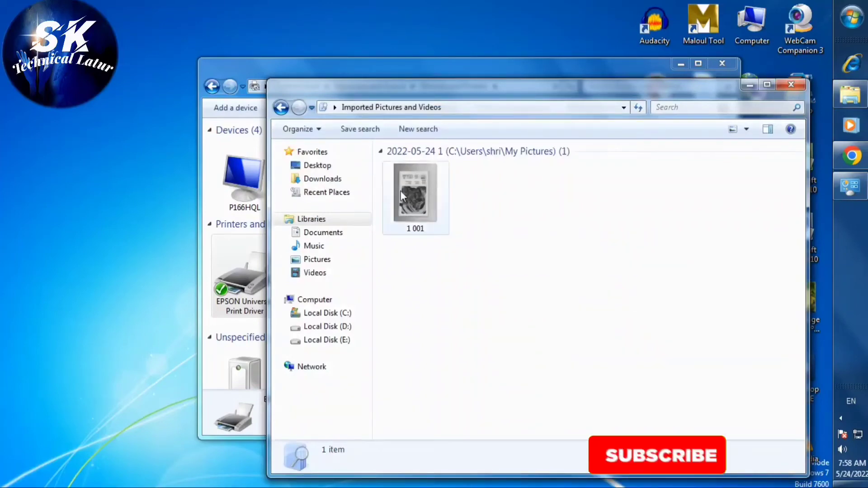
Reposition the Imported Pictures and Videos window and open the print options for the scanned picture 1 001
drag(443, 81, 412, 44)
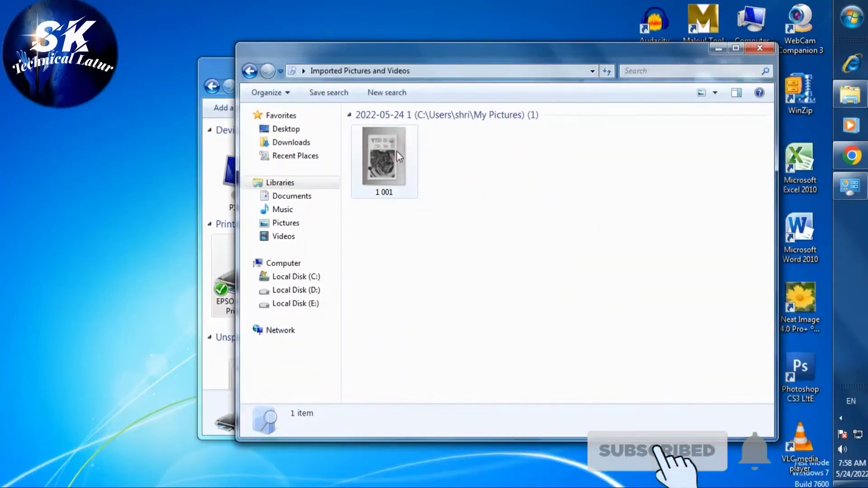
double_click(397, 155)
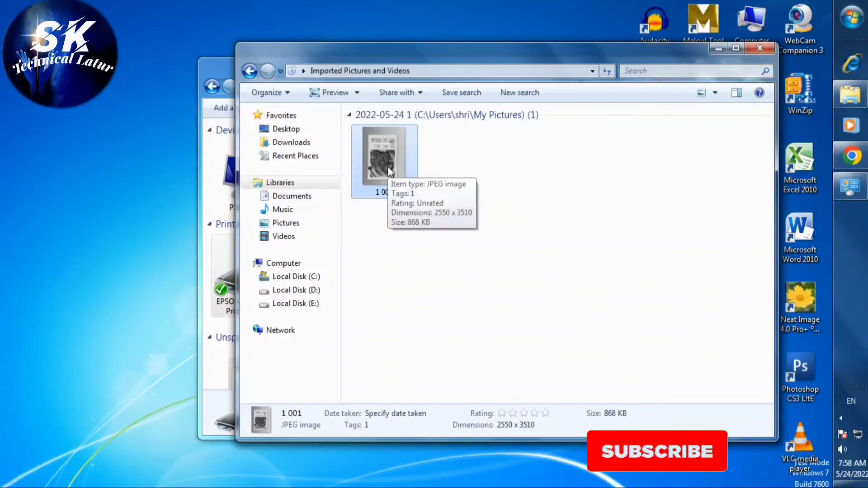
right_click(388, 135)
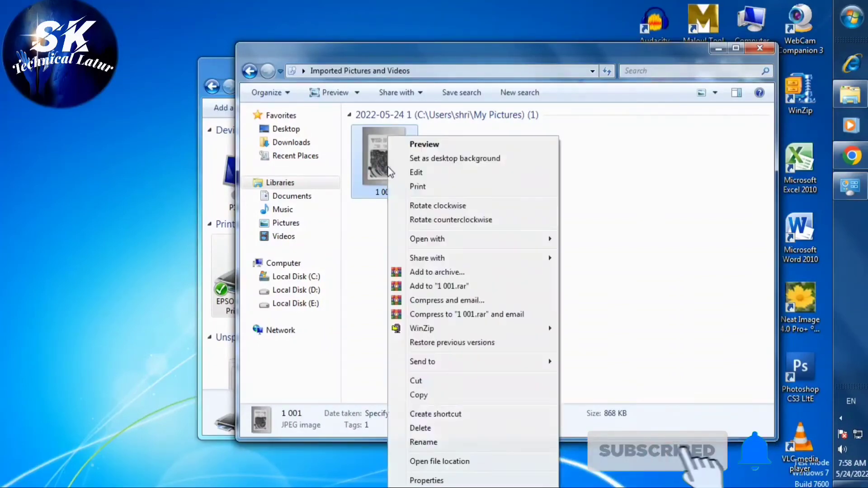
click(424, 189)
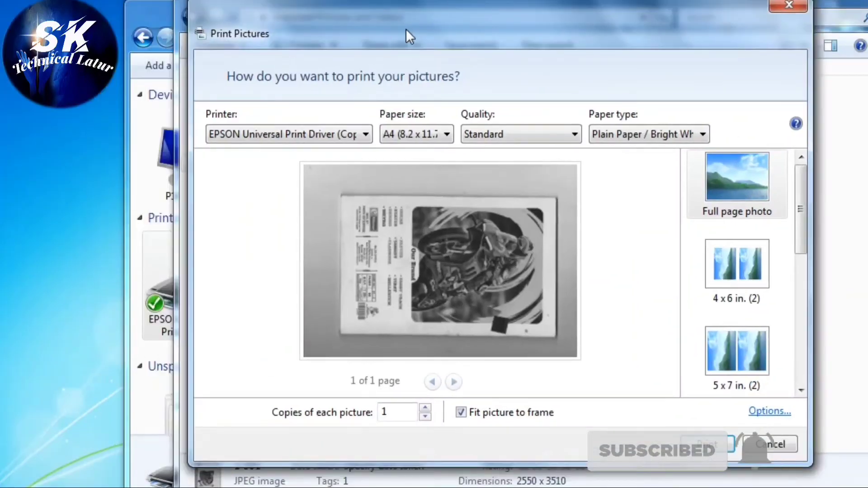
Select EPSON Universal Print Driver as the printer and A4 (210 x 297 mm) as the paper size
click(366, 135)
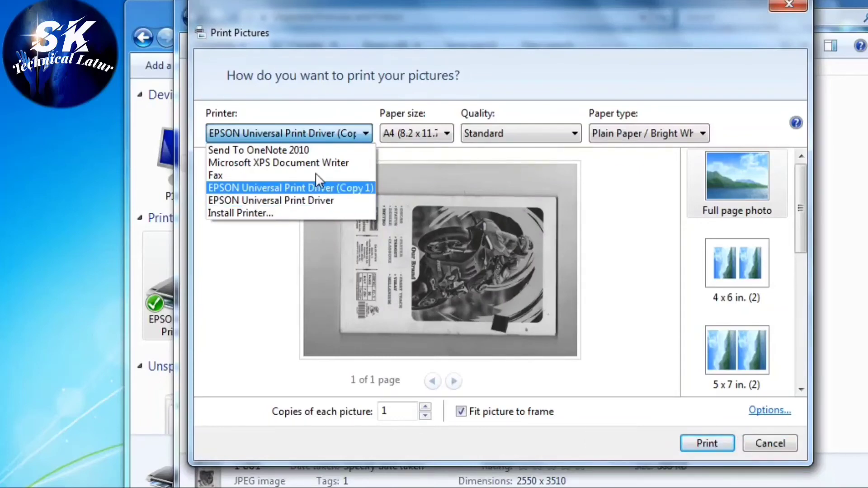
click(319, 205)
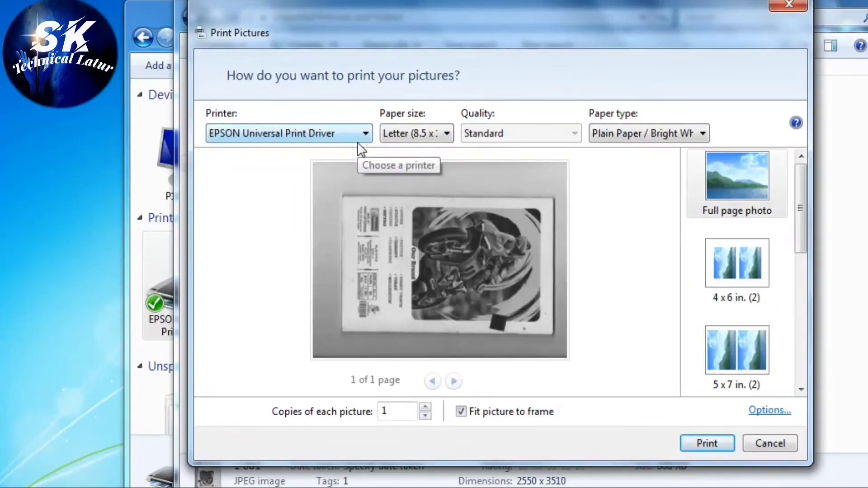
click(461, 413)
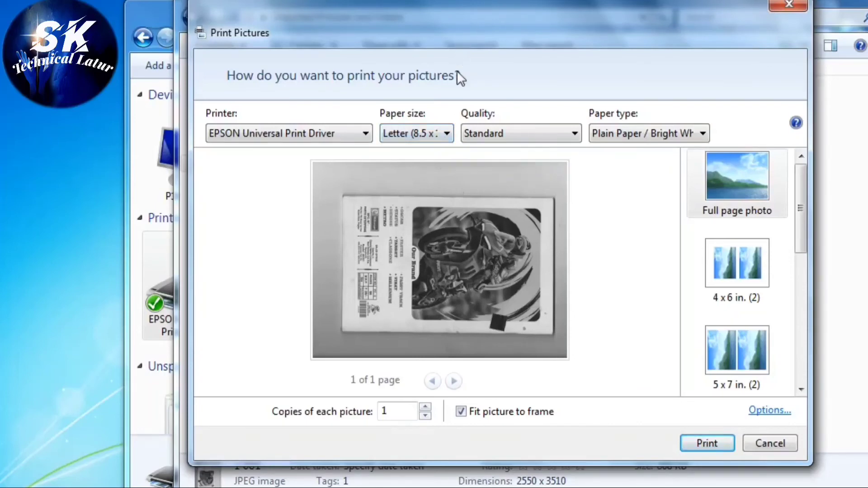
drag(461, 14, 448, 0)
click(435, 116)
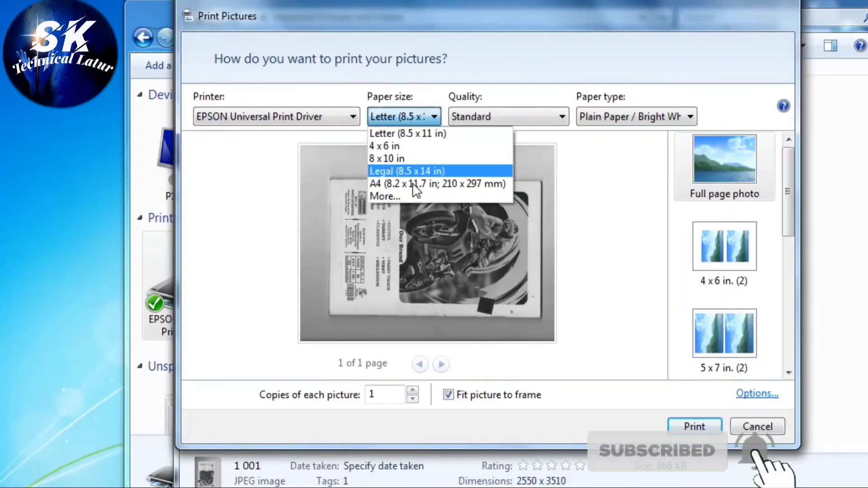
click(412, 184)
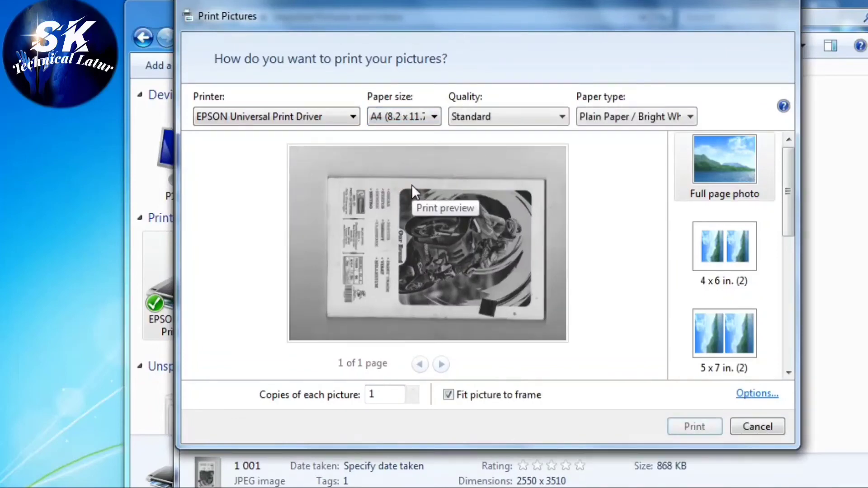
Print the scanned picture at Standard quality on the plain paper type
click(558, 118)
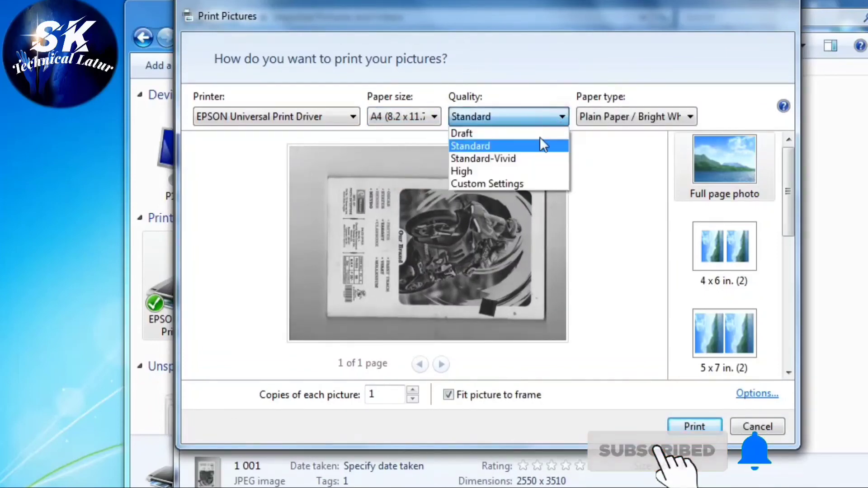
click(528, 147)
click(688, 117)
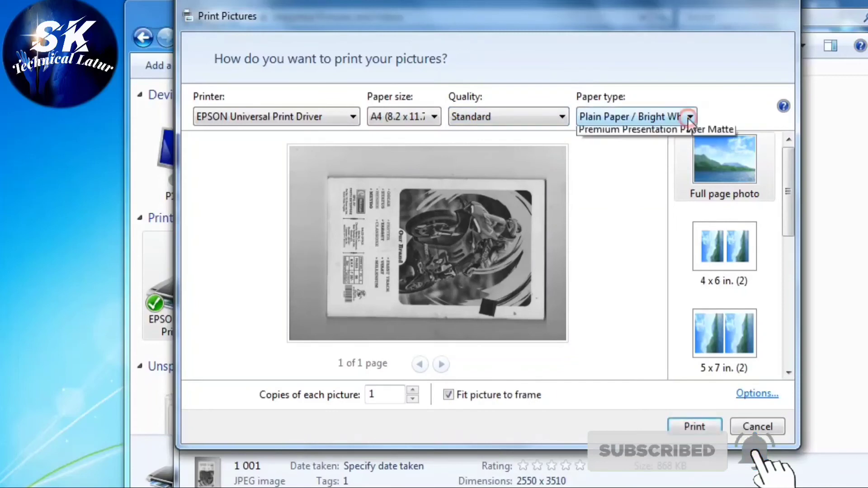
click(650, 133)
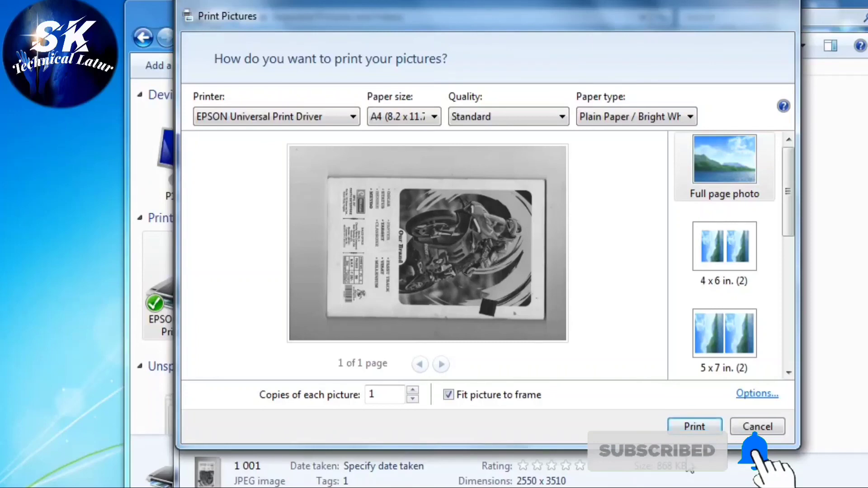
click(695, 427)
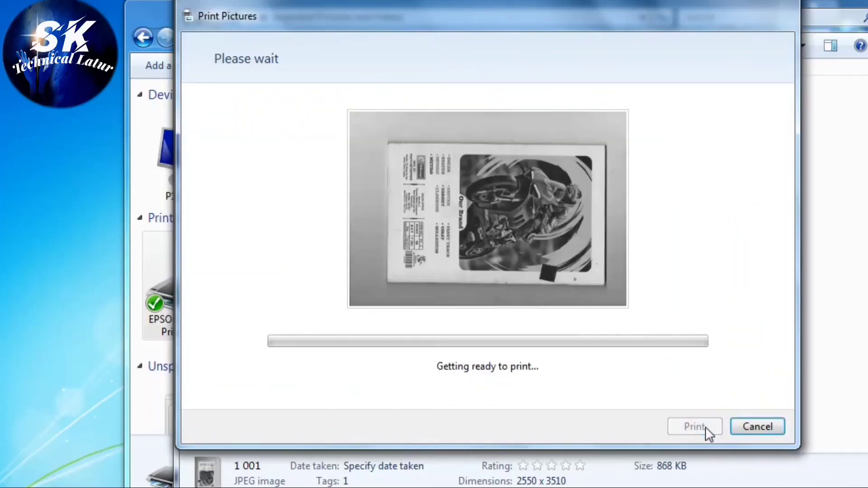